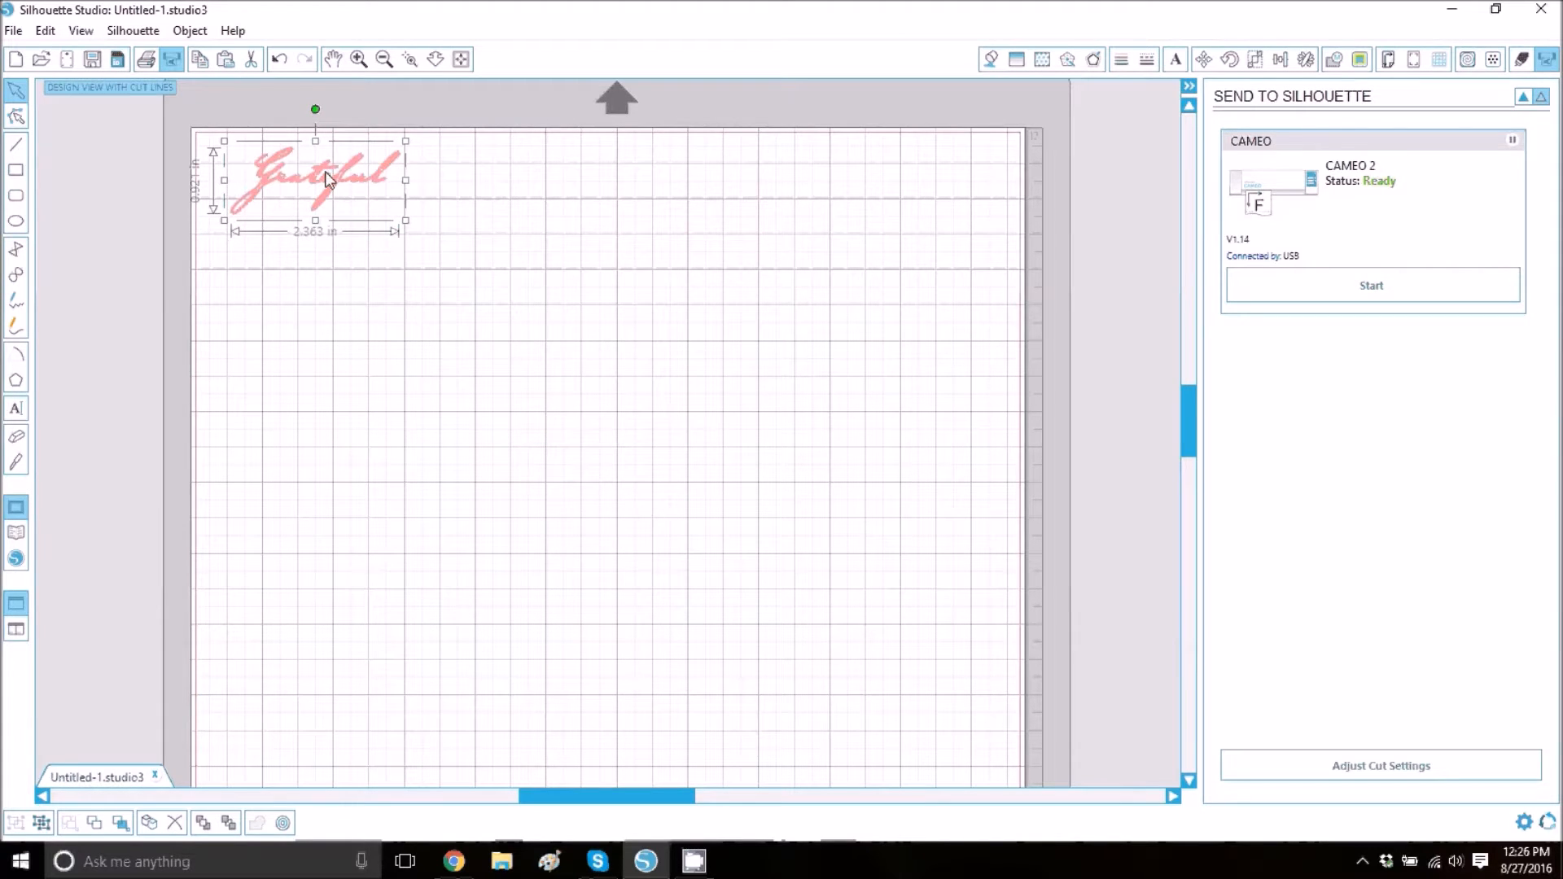
# Step: Enlarge the word "Grateful" to about 2.92 in wide and place it near the mat's upper-right corner
pyautogui.moveTo(325, 179); pyautogui.dragTo(709, 235)
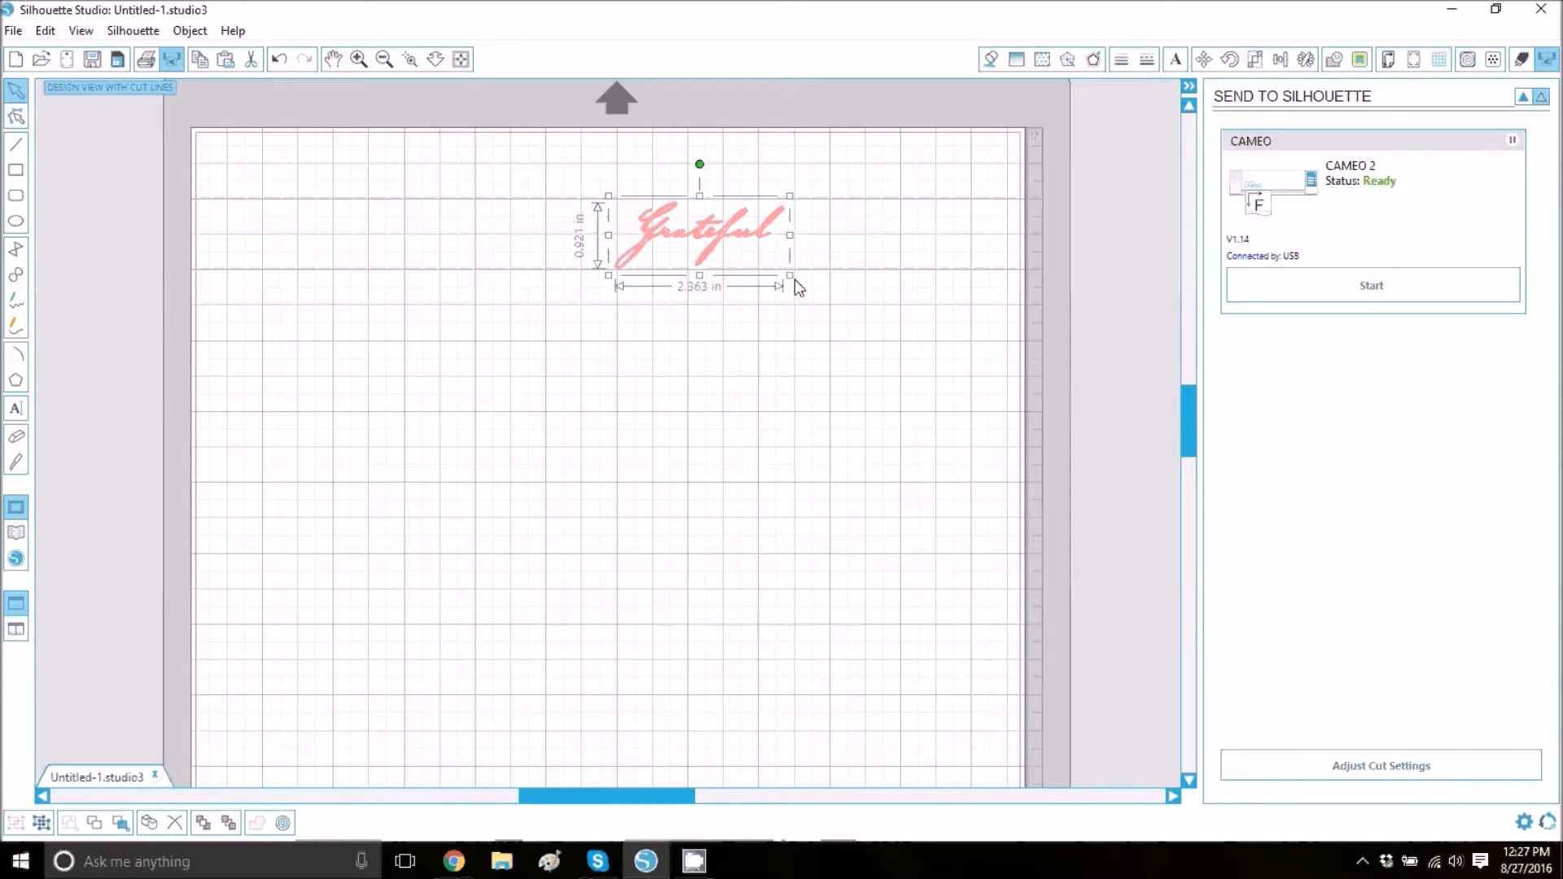
pyautogui.moveTo(789, 274); pyautogui.dragTo(823, 304)
pyautogui.moveTo(736, 244); pyautogui.dragTo(861, 201)
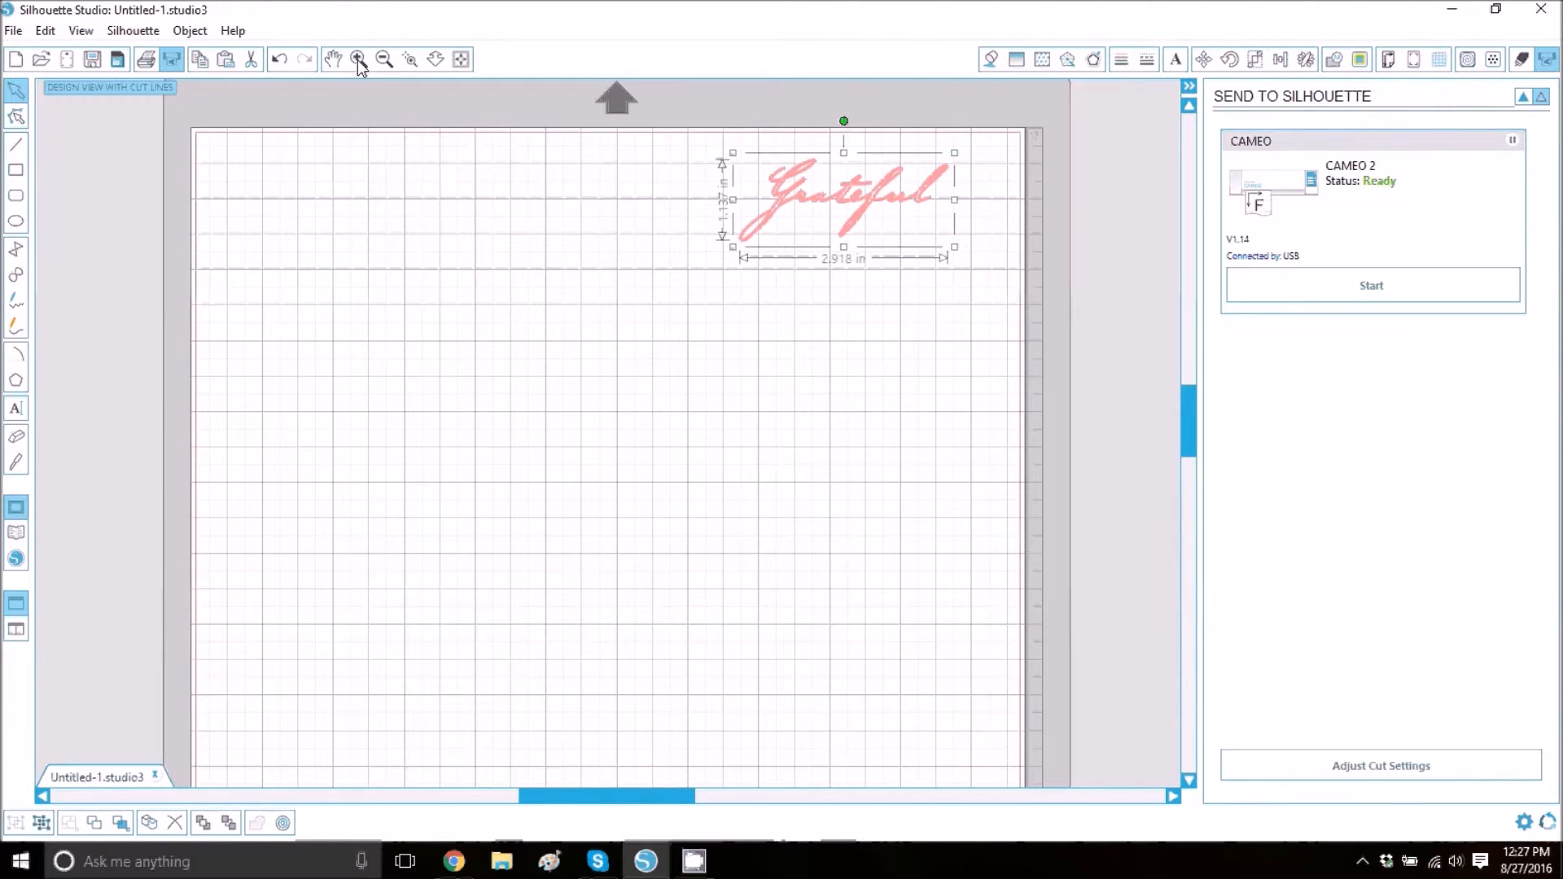
# Step: Create a rounded offset around the word "Grateful" with a distance of 0.120 in
pyautogui.click(358, 60)
pyautogui.moveTo(1189, 386); pyautogui.dragTo(1146, 341)
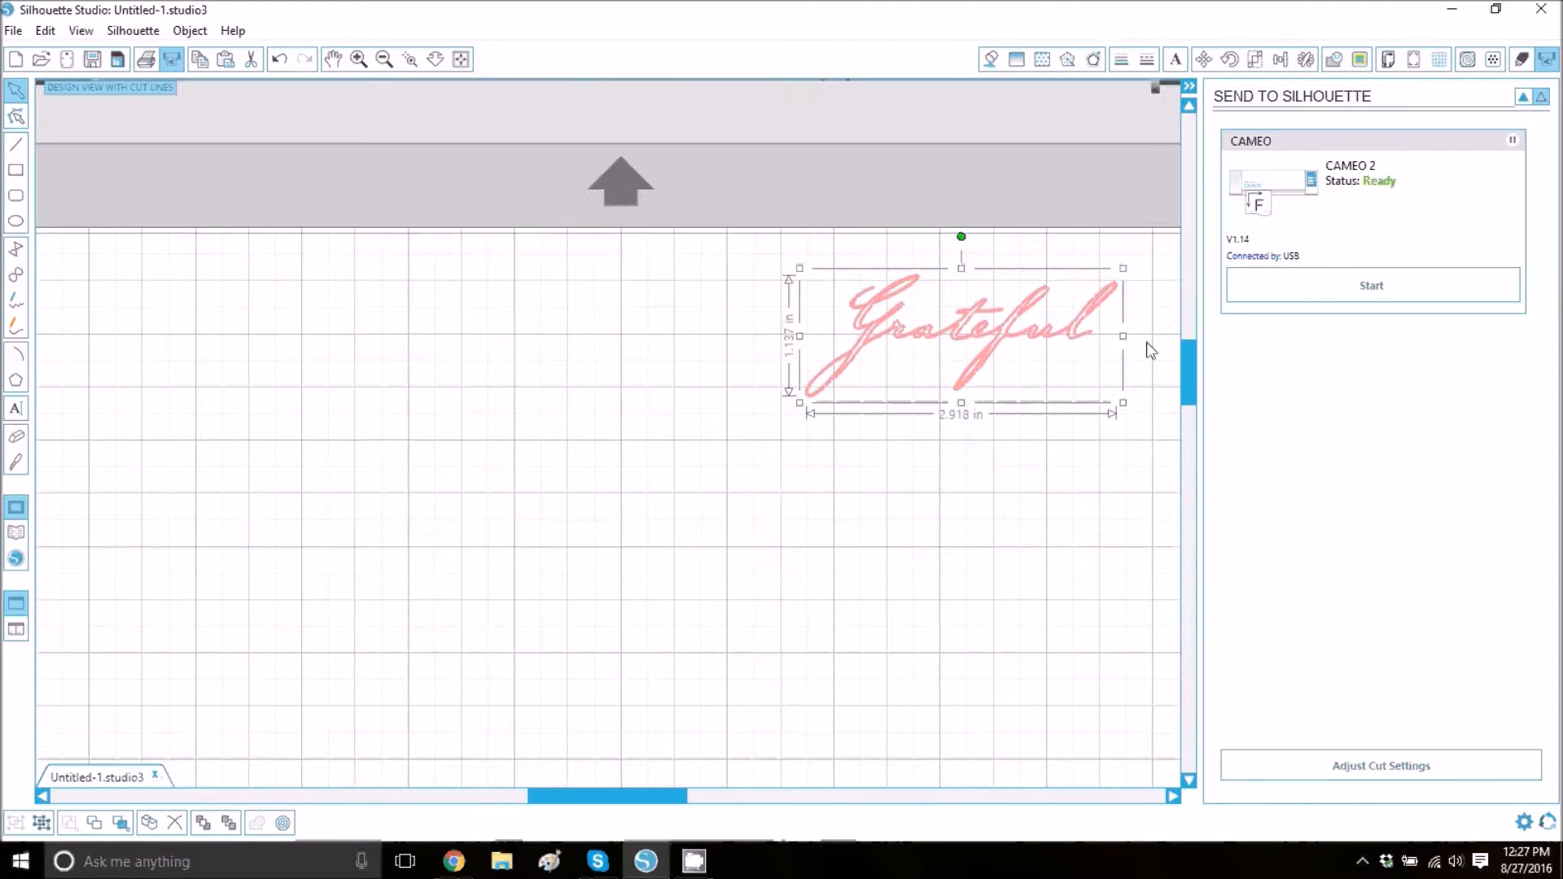
pyautogui.moveTo(648, 785); pyautogui.dragTo(690, 795)
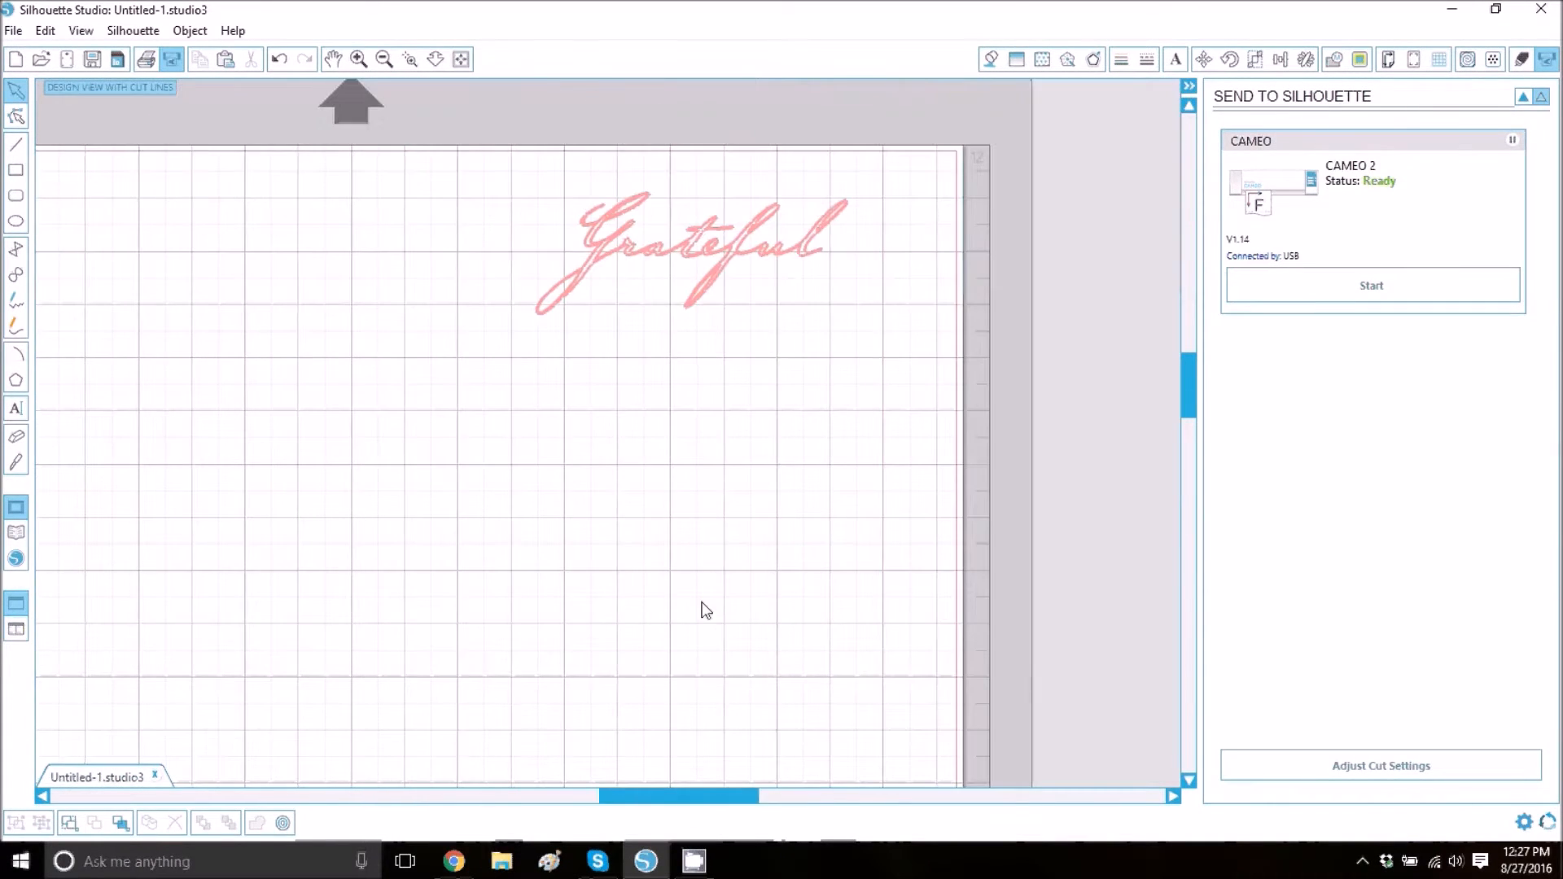
pyautogui.click(359, 59)
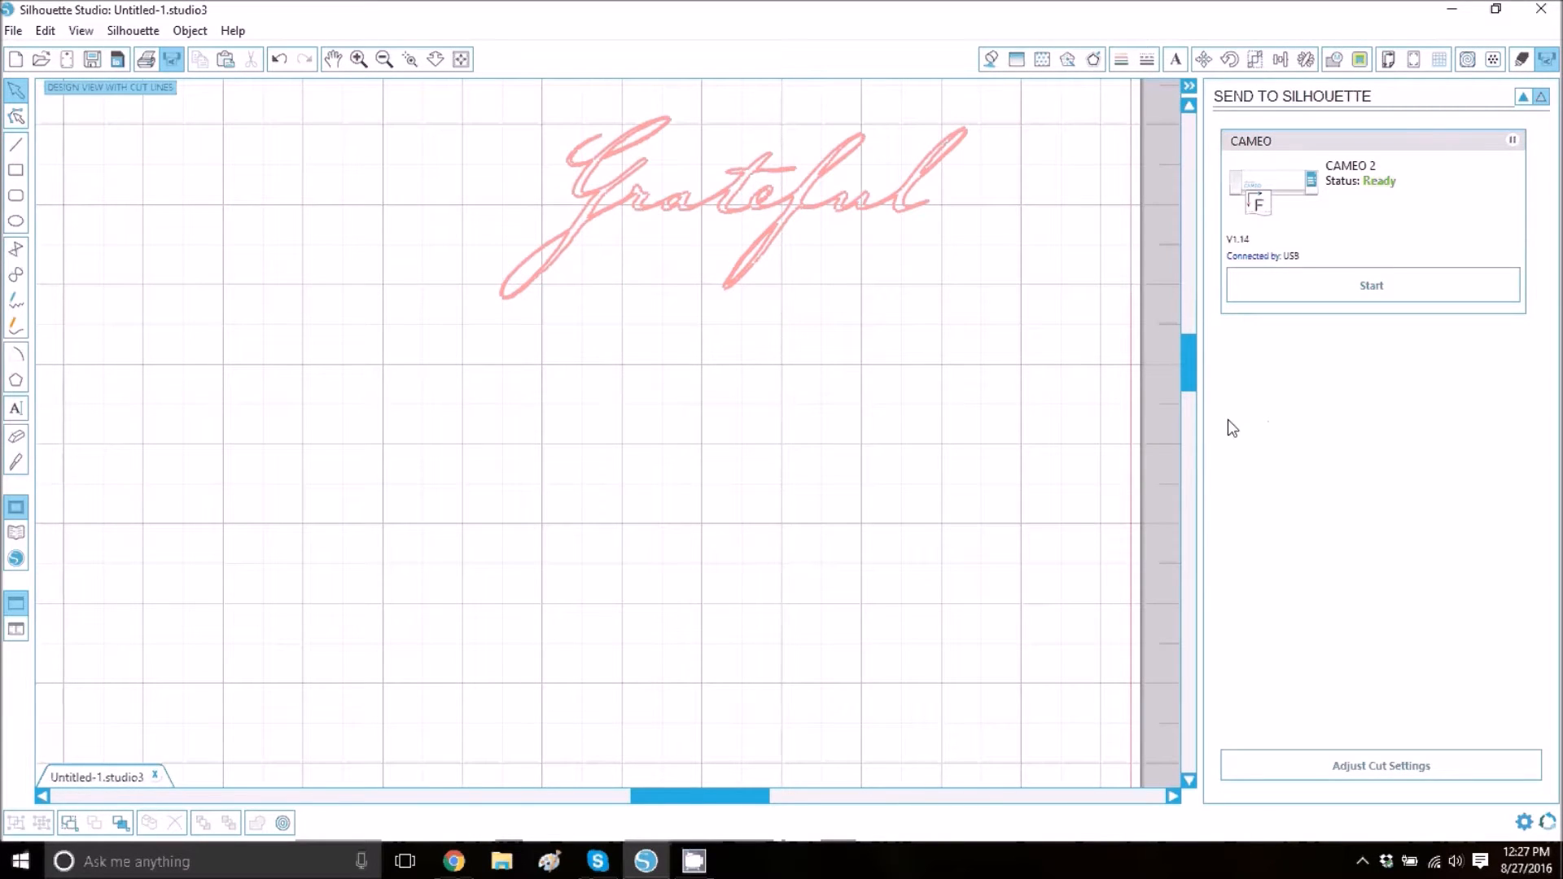
pyautogui.moveTo(1183, 385); pyautogui.dragTo(1174, 363)
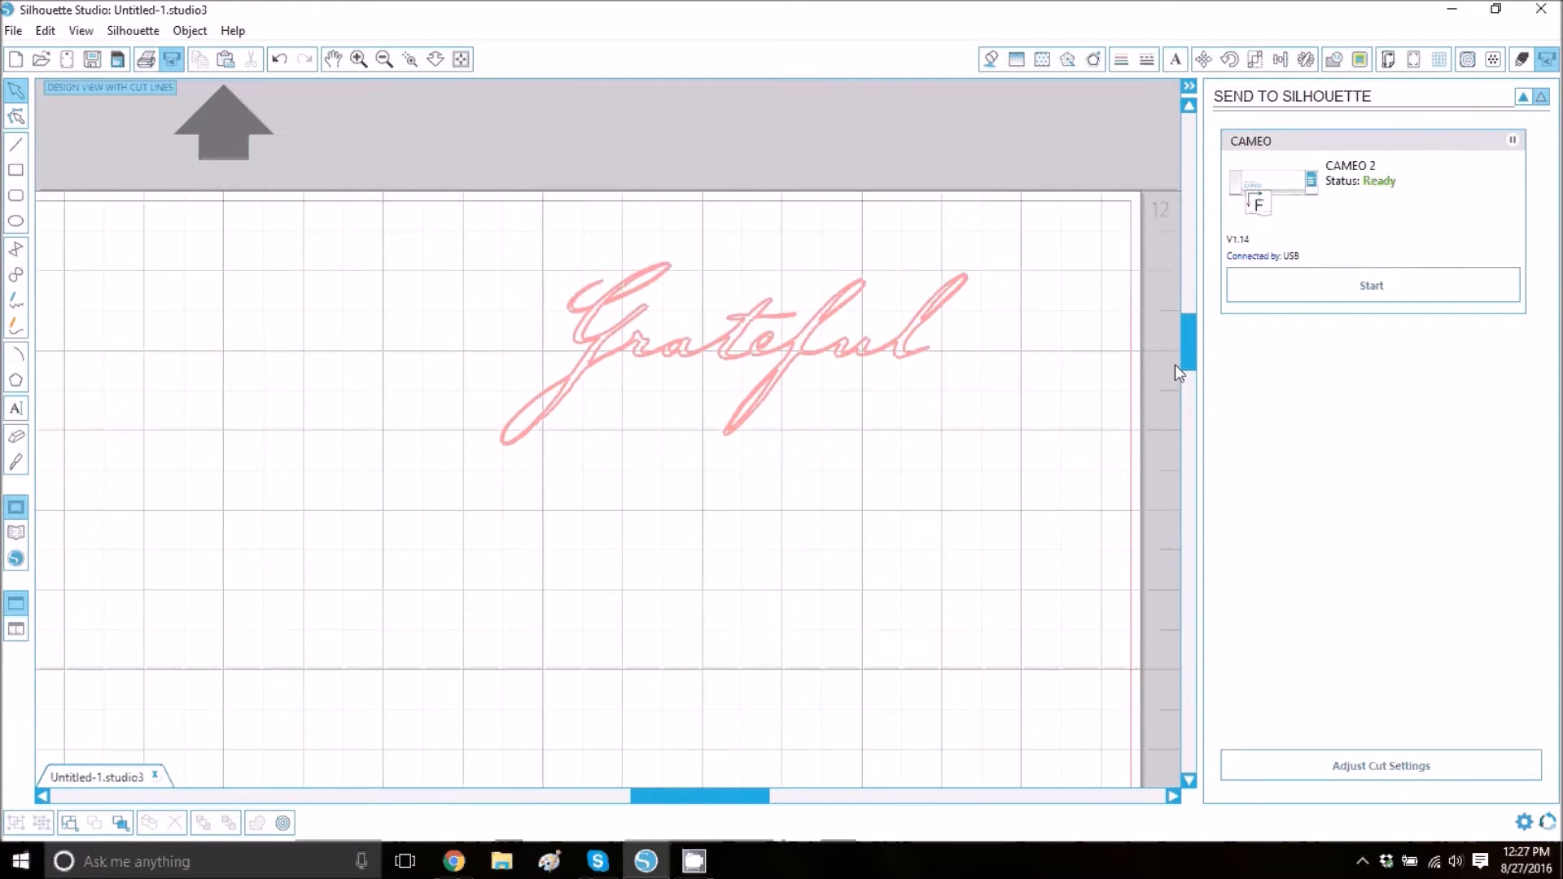
pyautogui.click(632, 331)
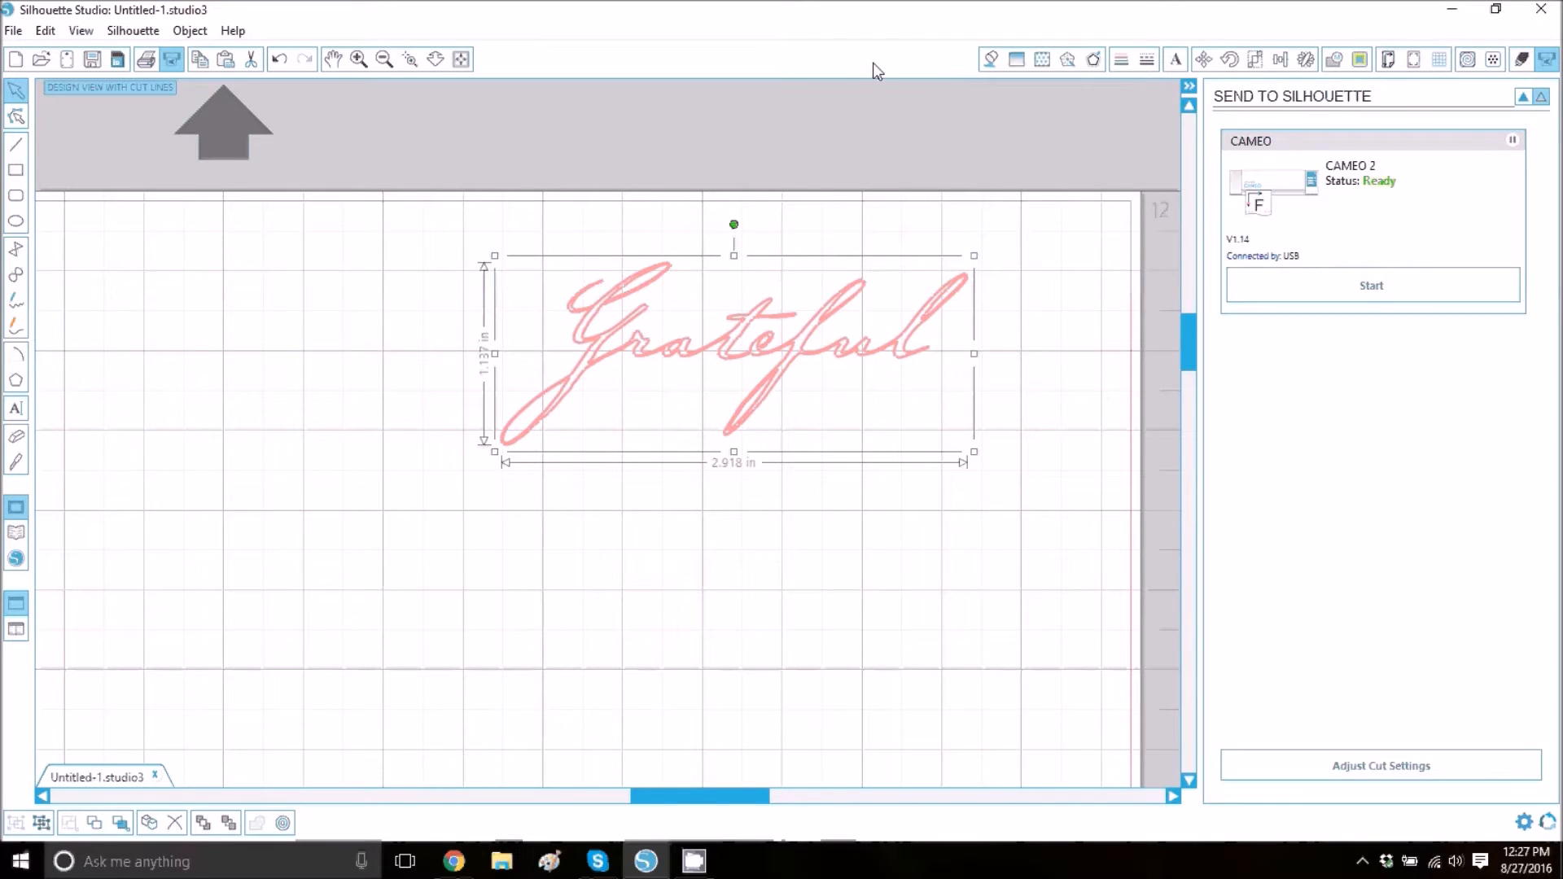
pyautogui.click(1093, 60)
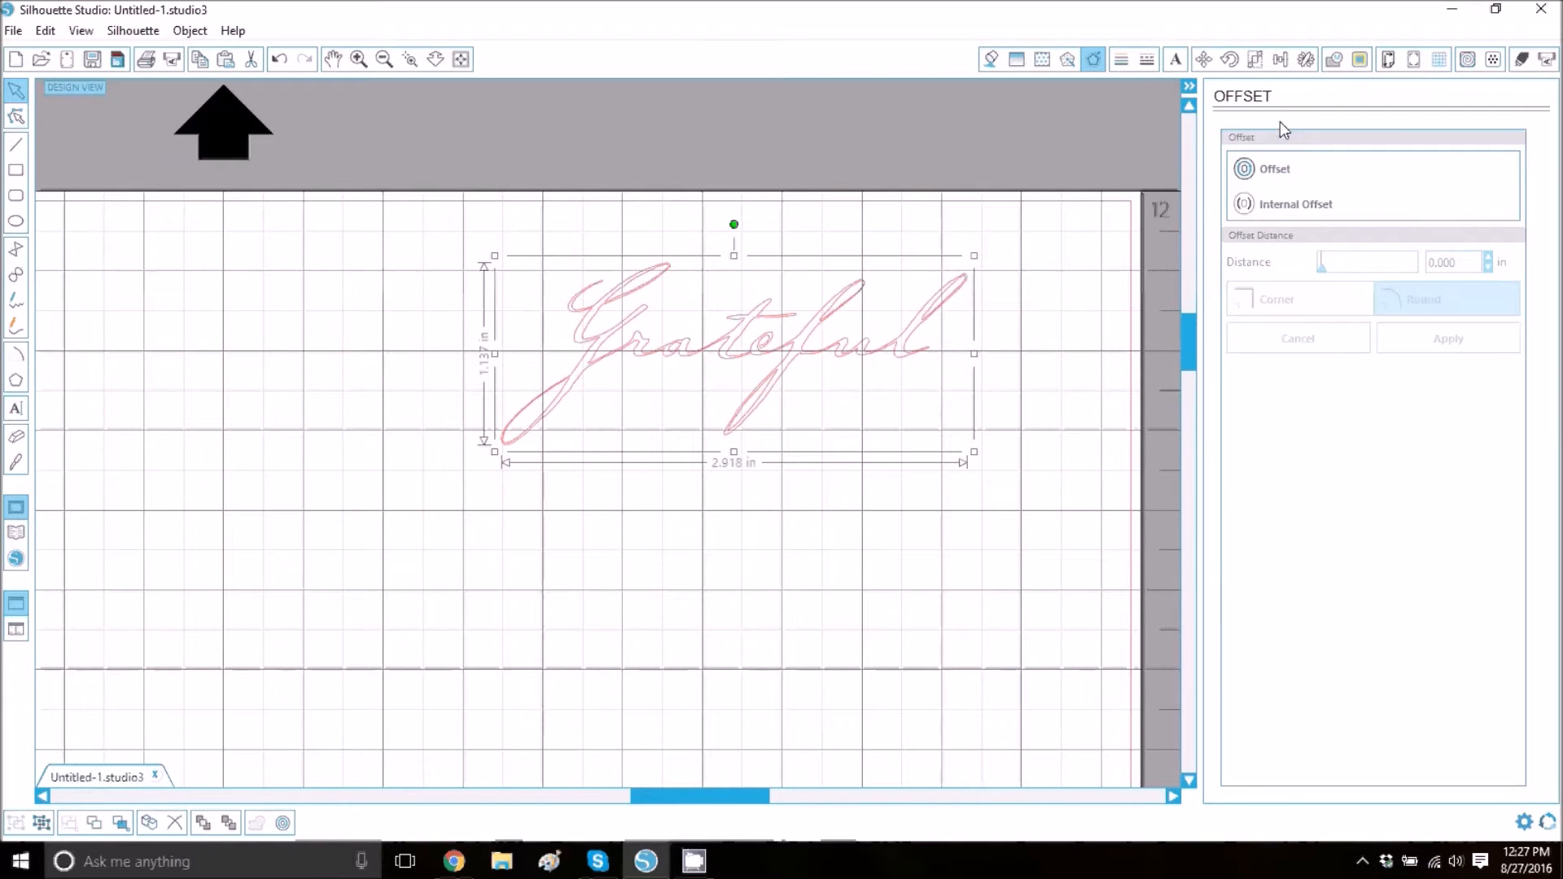
pyautogui.click(1274, 170)
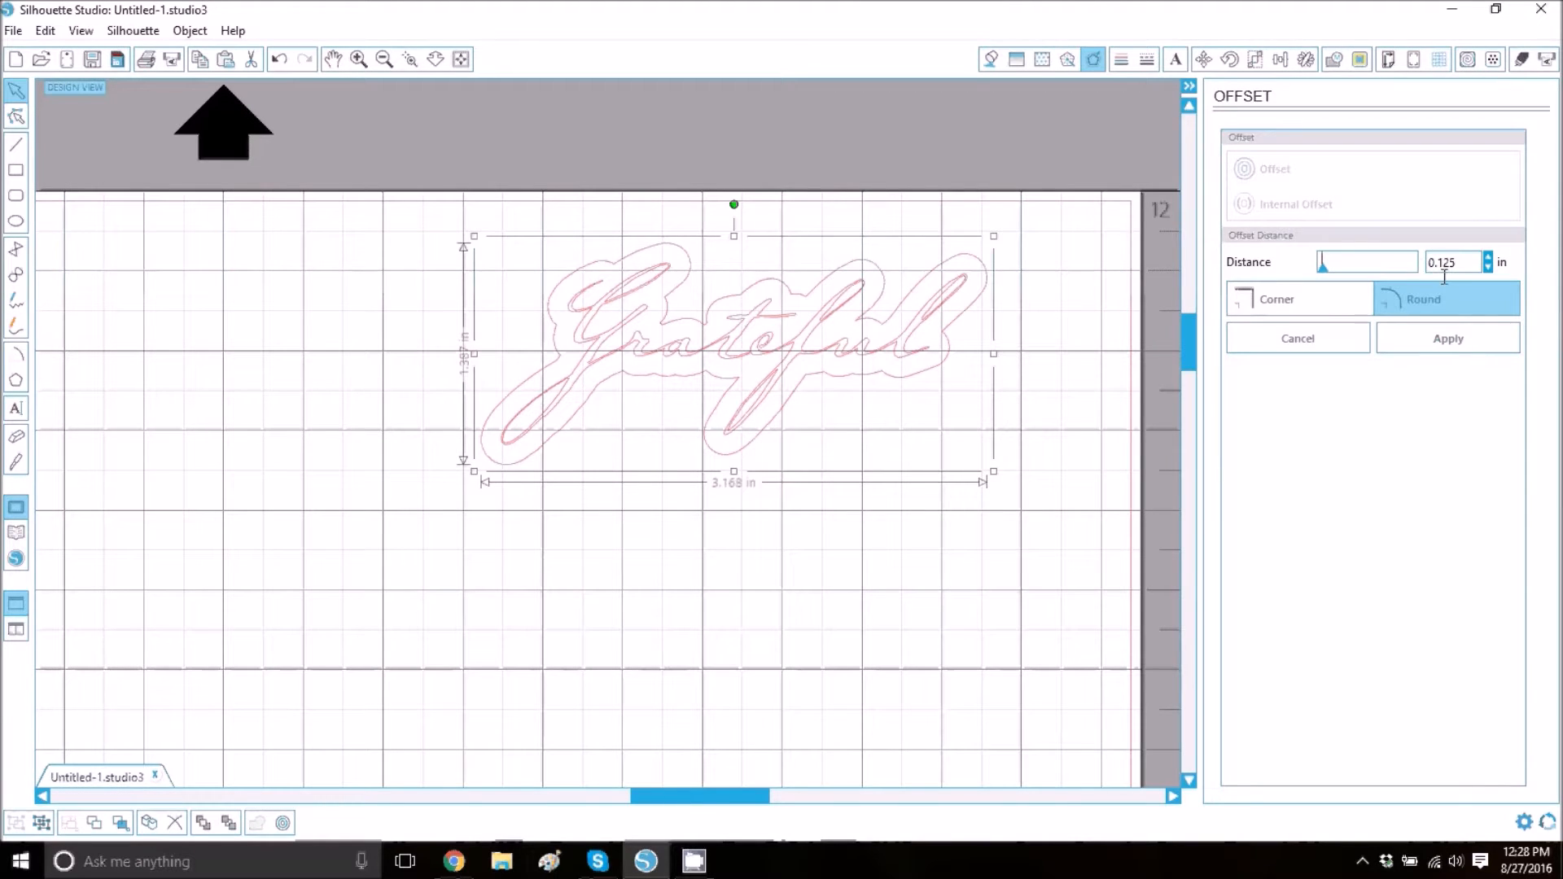
pyautogui.click(1489, 268)
pyautogui.click(1488, 268)
pyautogui.click(1488, 268)
pyautogui.click(1488, 268)
pyautogui.click(1489, 268)
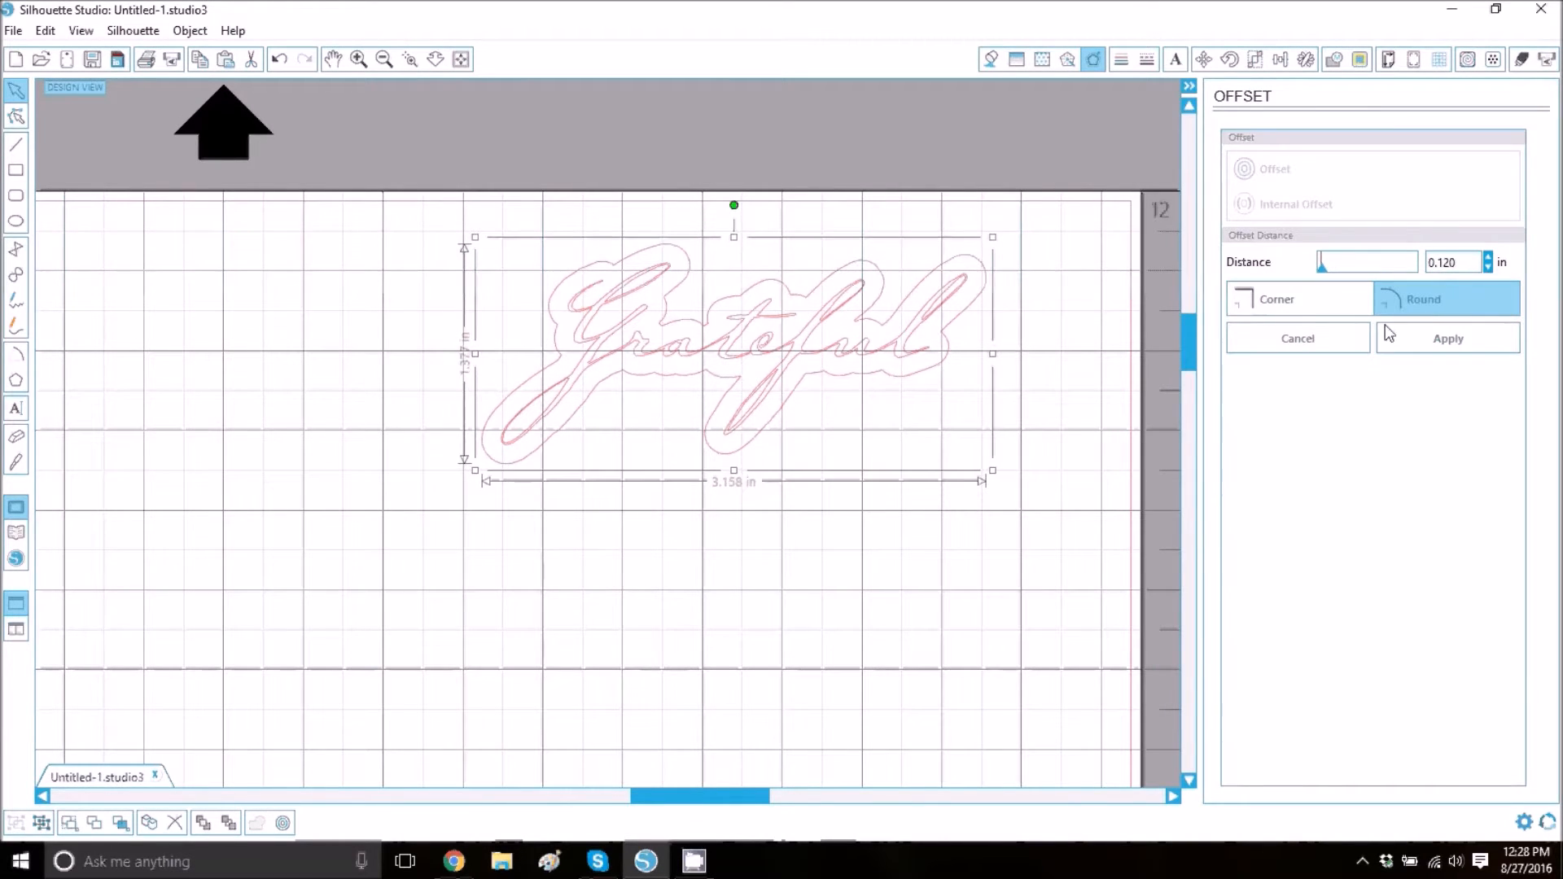
# Step: Try to shrink the offset outline freehand to about 2.88 in wide, and undo the resize
pyautogui.click(995, 469)
pyautogui.moveTo(994, 470); pyautogui.dragTo(949, 451)
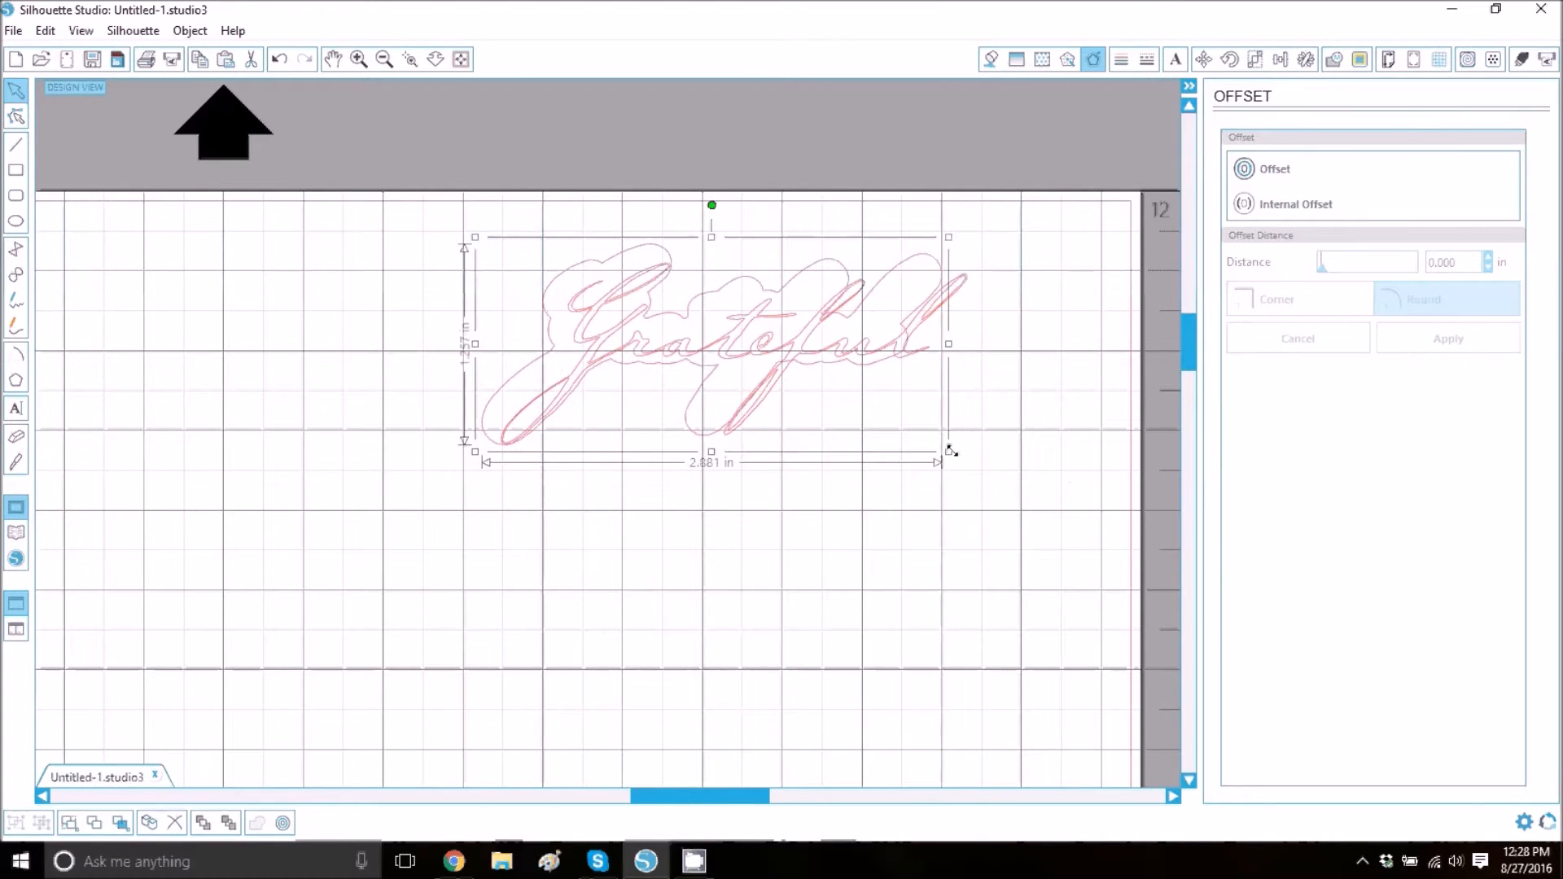
pyautogui.click(290, 58)
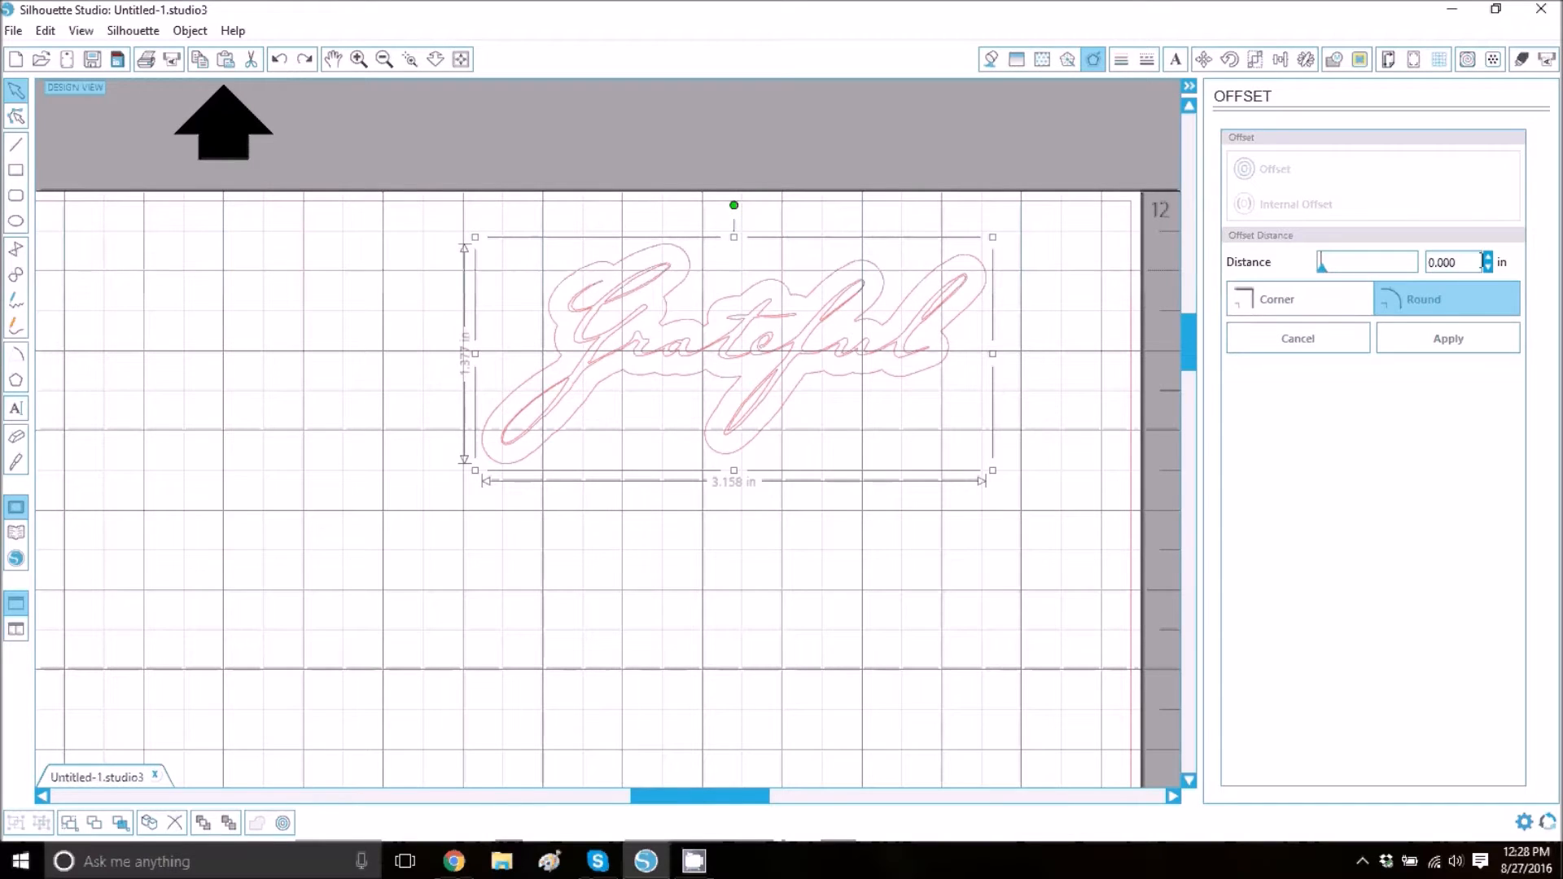
# Step: Delete the offset outline surrounding the word "Grateful"
pyautogui.click(983, 299)
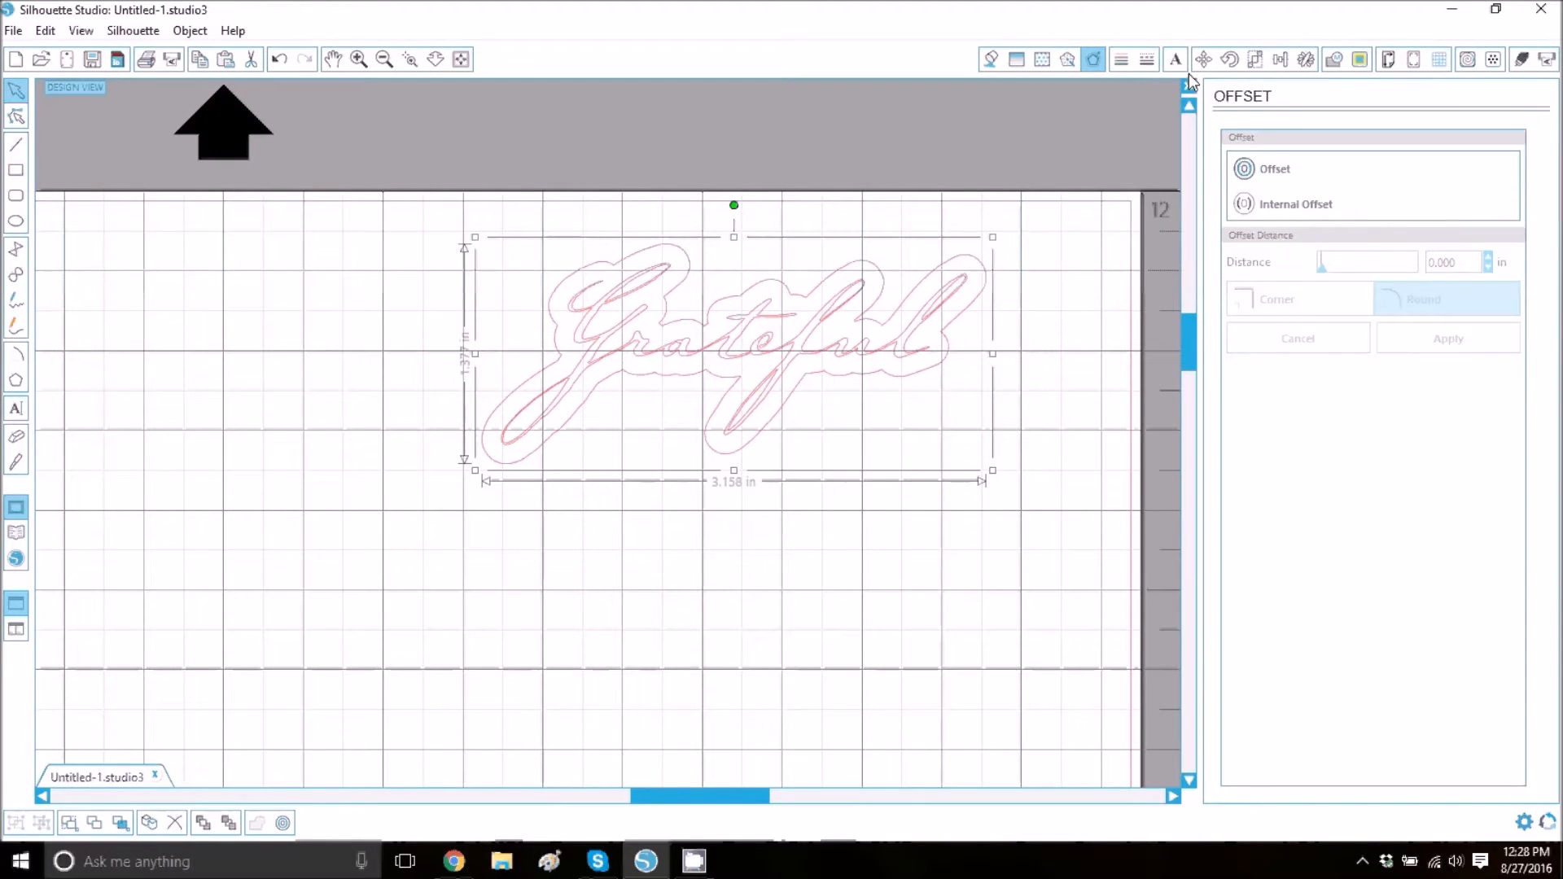
pyautogui.press('Delete')
# Step: Offset the original word "Grateful" with rounded corners and reduce the offset distance to 0.008 in
pyautogui.click(847, 306)
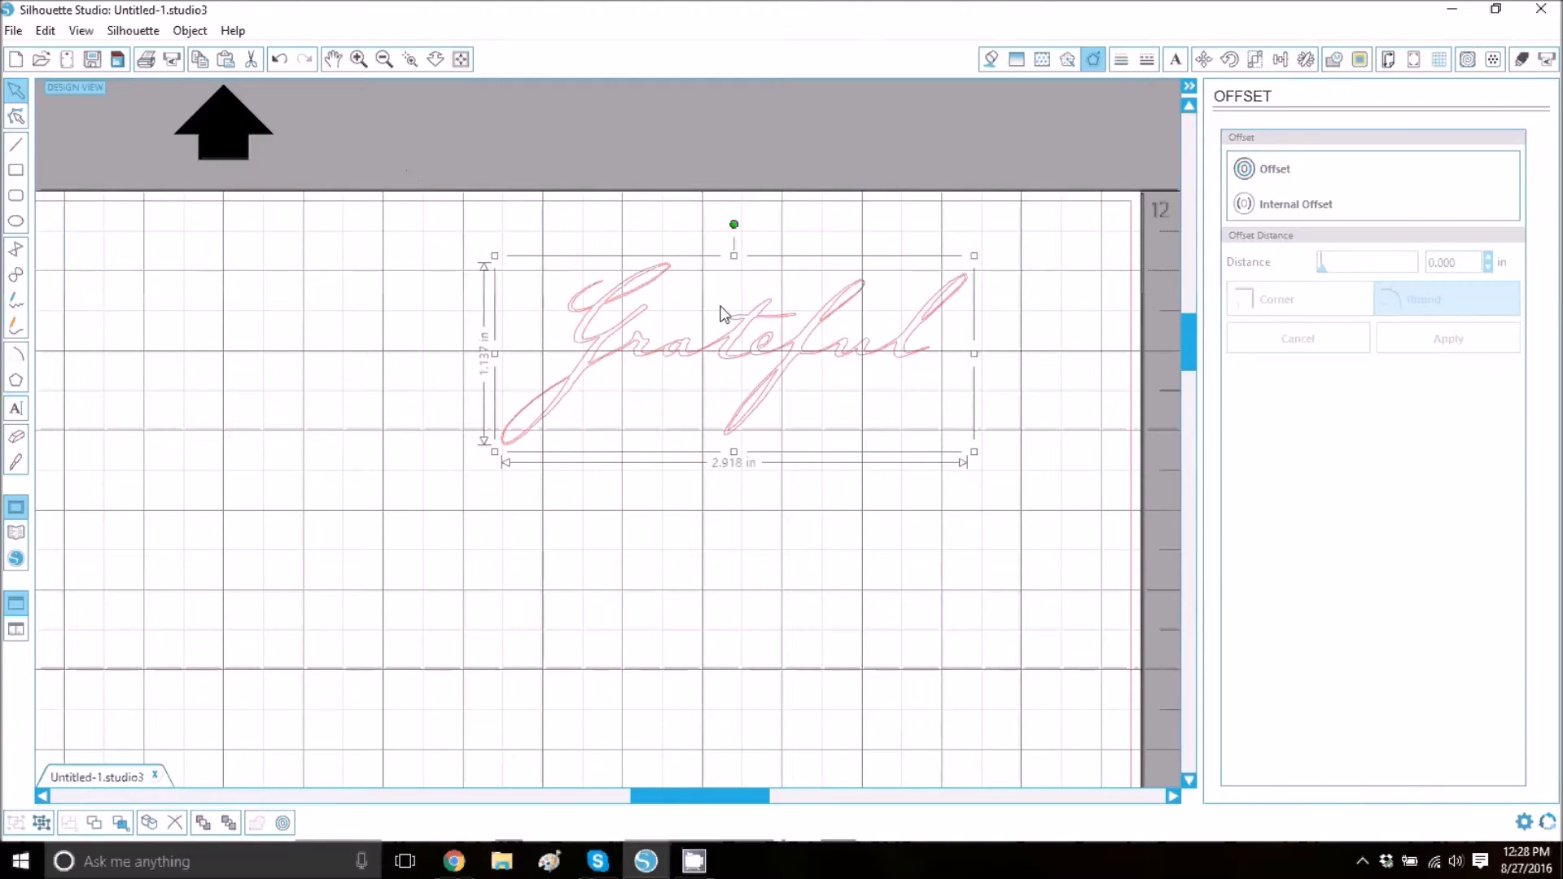
pyautogui.click(1284, 167)
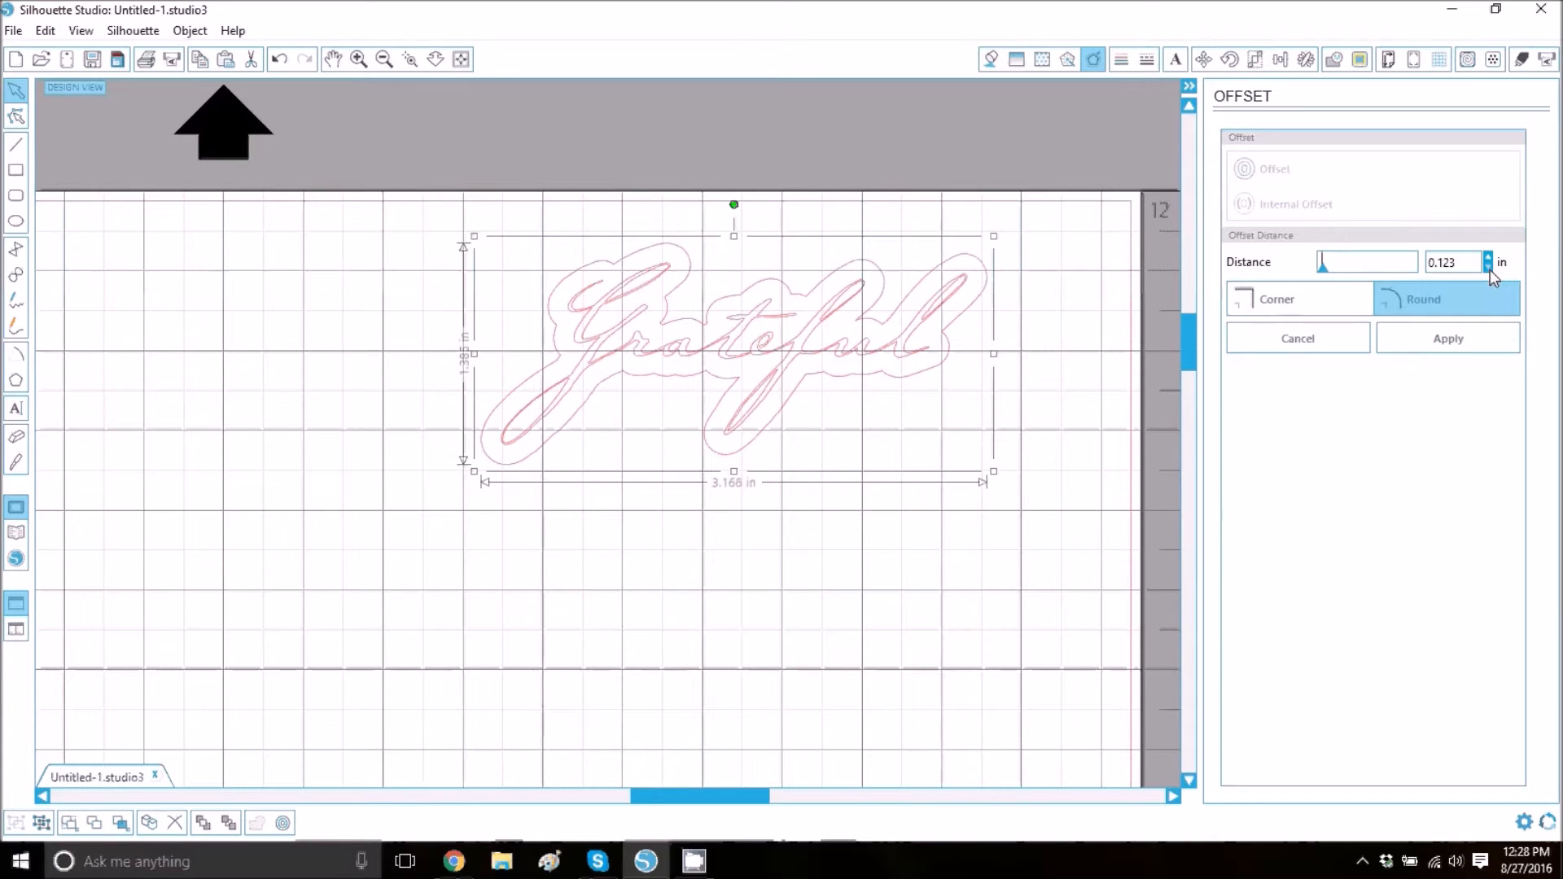
pyautogui.click(1488, 268)
pyautogui.click(1489, 268)
pyautogui.click(1488, 268)
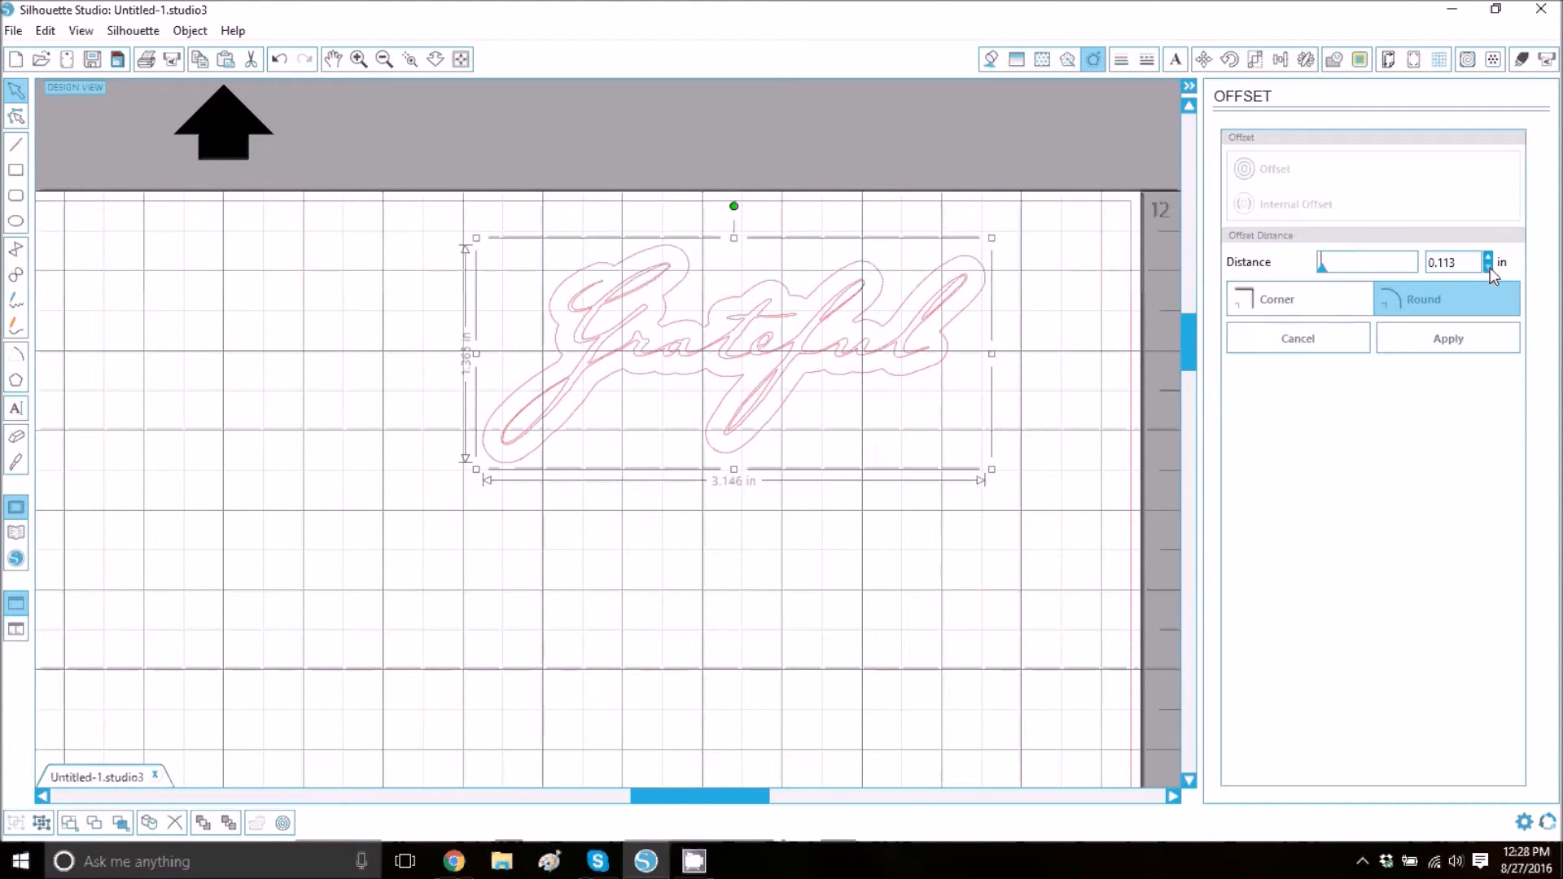
pyautogui.click(1489, 268)
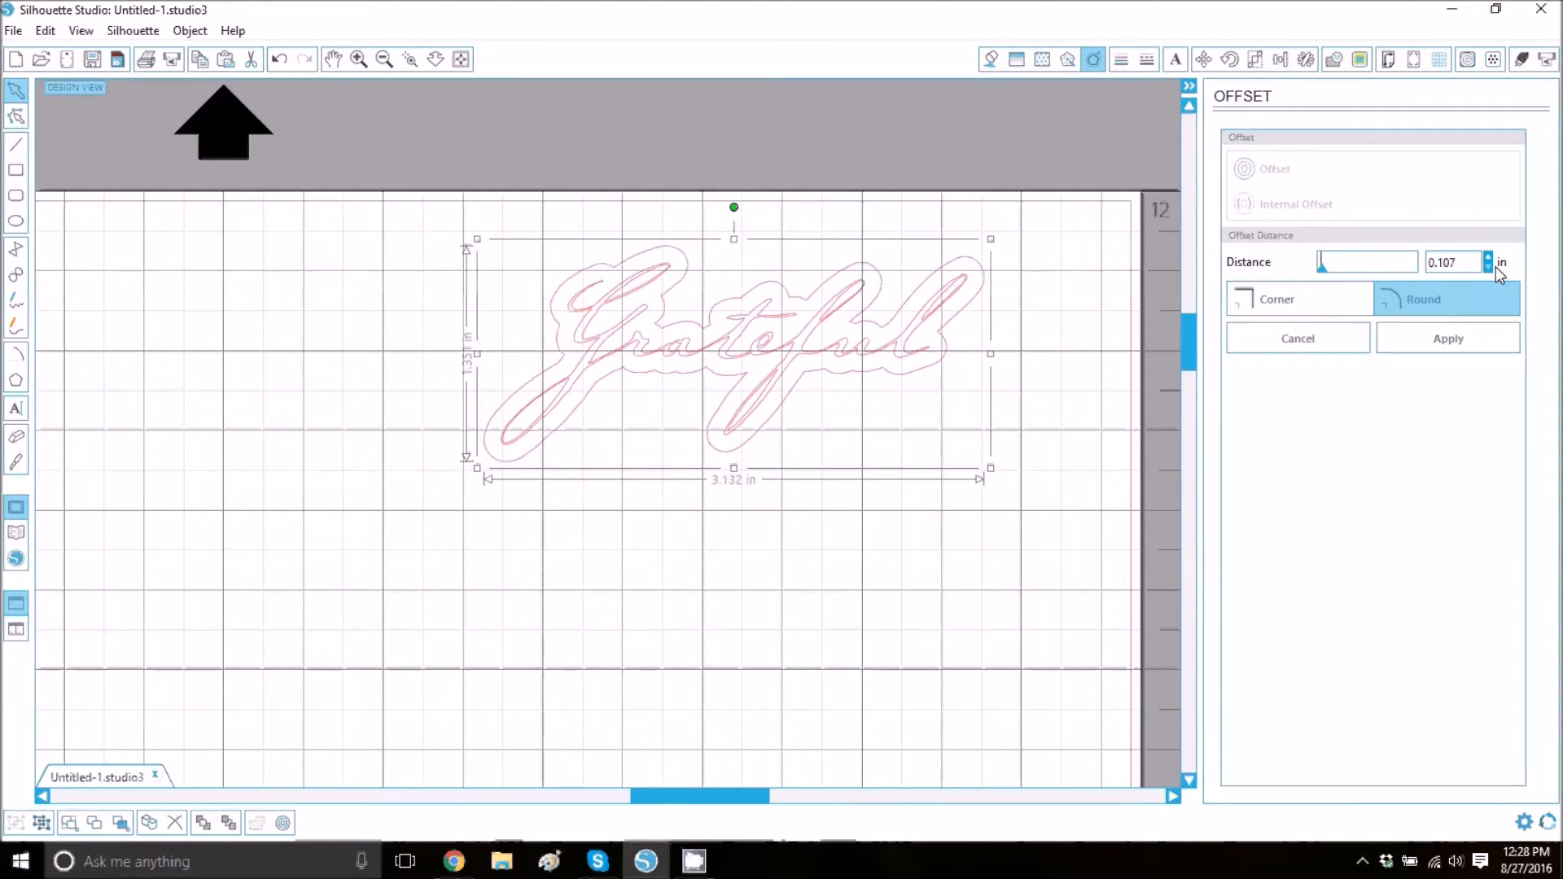
pyautogui.click(1489, 267)
pyautogui.click(1489, 267)
pyautogui.click(1489, 267)
pyautogui.click(1489, 267)
pyautogui.click(1489, 267)
pyautogui.click(1489, 267)
pyautogui.click(1489, 267)
pyautogui.click(1489, 267)
pyautogui.click(1488, 267)
pyautogui.click(1489, 267)
pyautogui.click(1488, 267)
pyautogui.click(1489, 267)
pyautogui.click(1489, 267)
pyautogui.click(1489, 267)
pyautogui.click(1488, 267)
pyautogui.click(1489, 267)
pyautogui.click(1489, 267)
pyautogui.click(1488, 267)
pyautogui.click(1489, 267)
pyautogui.click(1489, 267)
pyautogui.click(1488, 267)
pyautogui.click(1489, 267)
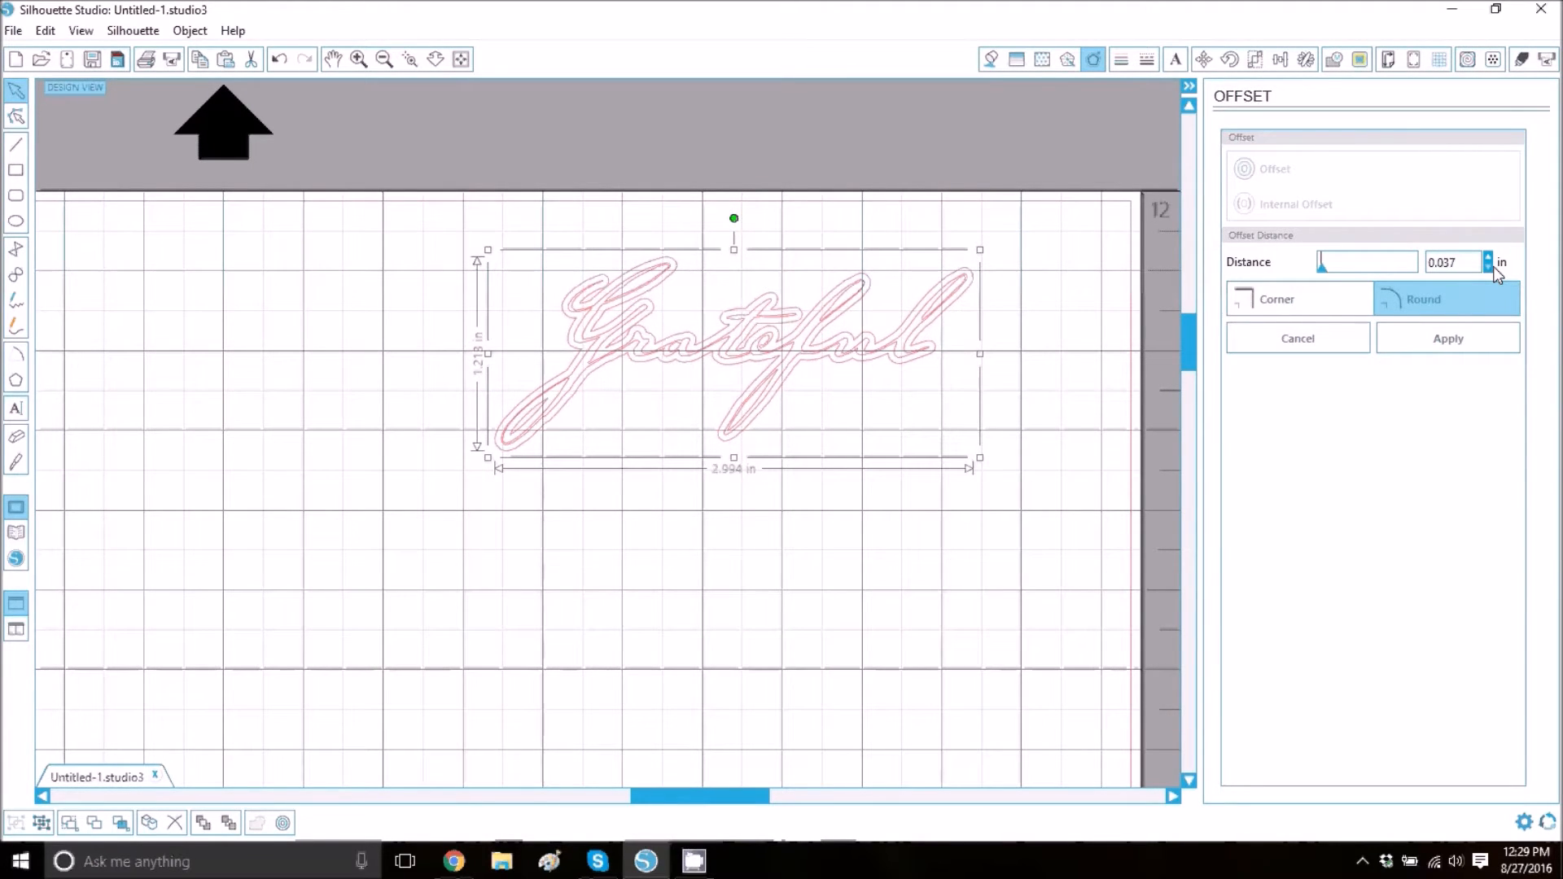
pyautogui.click(1492, 268)
pyautogui.click(1492, 267)
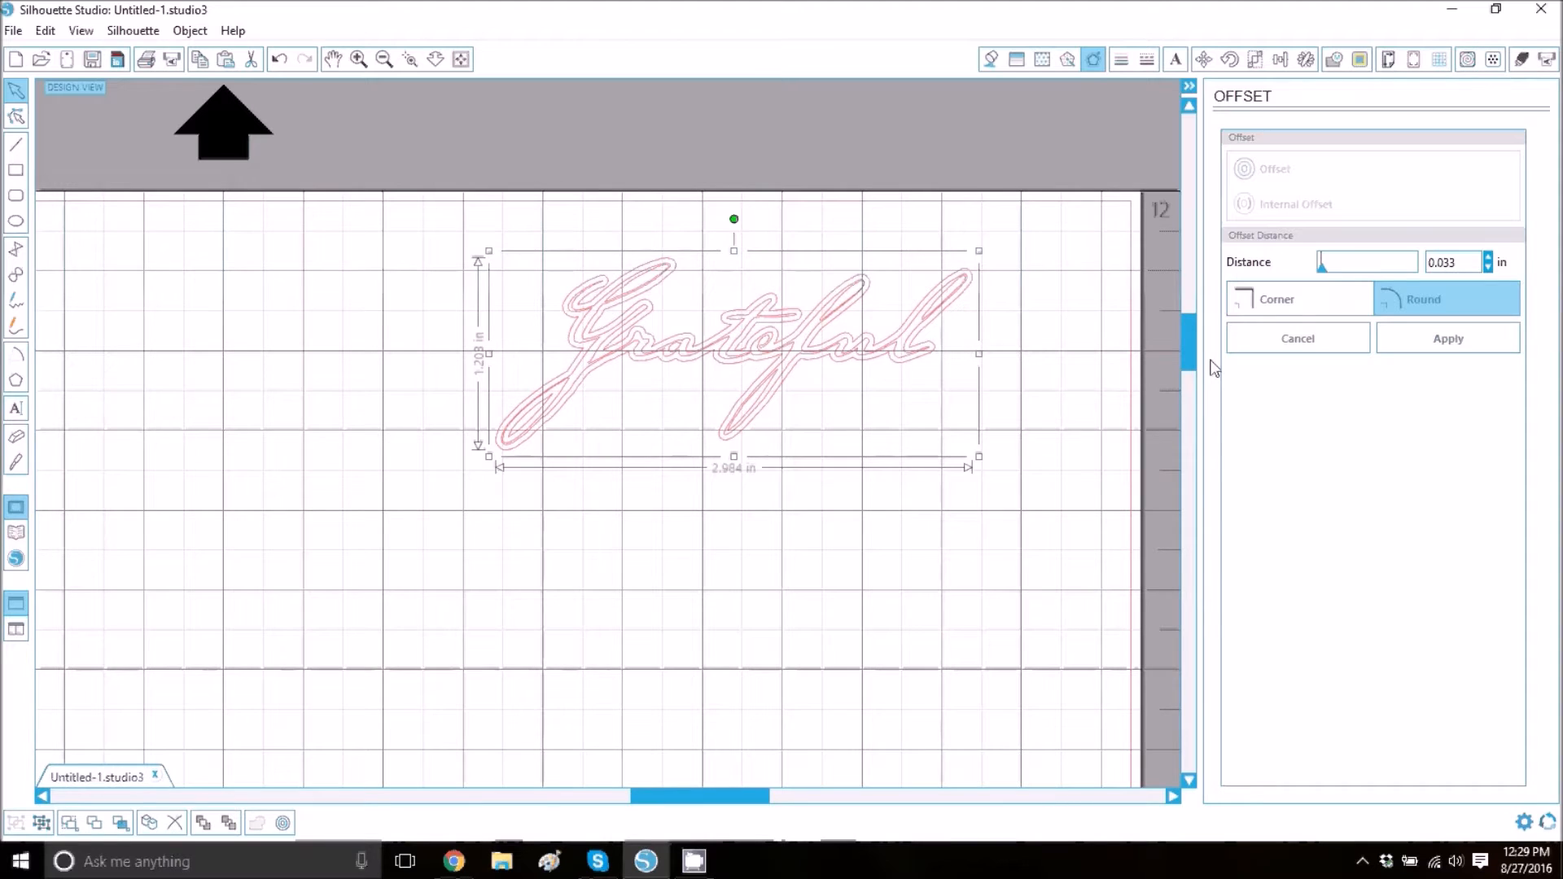
pyautogui.click(1489, 268)
pyautogui.click(1489, 267)
pyautogui.click(1489, 268)
pyautogui.click(1489, 267)
pyautogui.click(1488, 268)
pyautogui.click(1489, 268)
pyautogui.click(1489, 267)
pyautogui.click(1489, 268)
pyautogui.click(1488, 268)
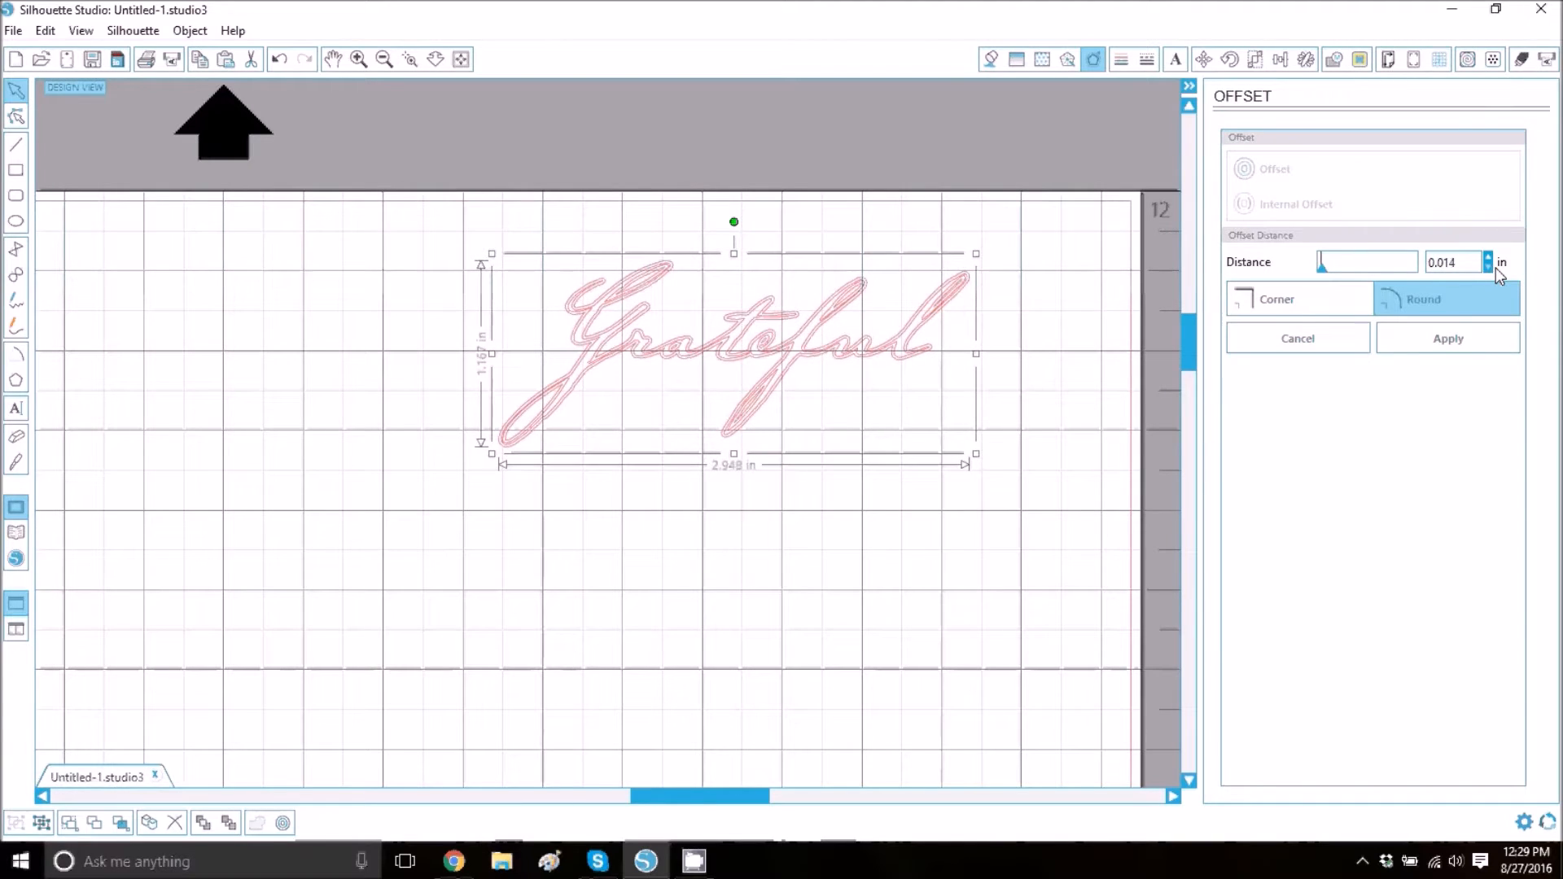
pyautogui.click(1489, 268)
pyautogui.click(1489, 268)
pyautogui.click(1488, 268)
pyautogui.click(1489, 268)
pyautogui.click(1489, 268)
pyautogui.click(1488, 268)
pyautogui.click(1489, 268)
pyautogui.click(1489, 268)
pyautogui.click(1489, 268)
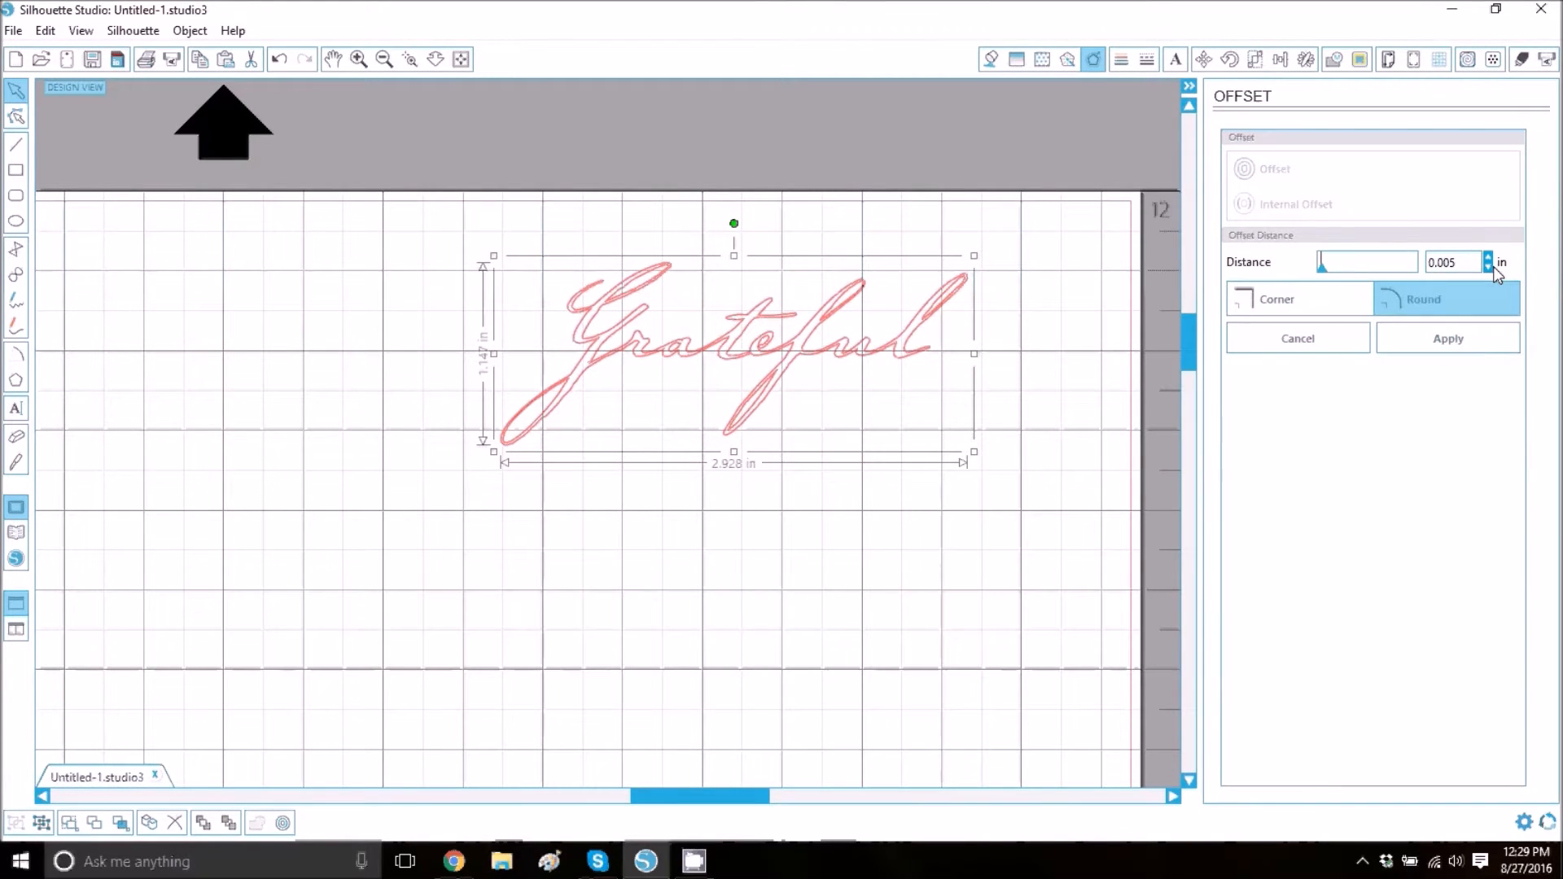
pyautogui.click(1489, 257)
pyautogui.click(1489, 257)
pyautogui.click(1489, 257)
pyautogui.click(1488, 257)
pyautogui.click(1489, 258)
pyautogui.click(1488, 257)
pyautogui.click(1488, 257)
pyautogui.click(1489, 257)
pyautogui.click(1488, 257)
pyautogui.click(1487, 267)
pyautogui.click(1487, 268)
pyautogui.click(1487, 267)
pyautogui.click(1487, 268)
pyautogui.click(1487, 268)
pyautogui.click(1487, 268)
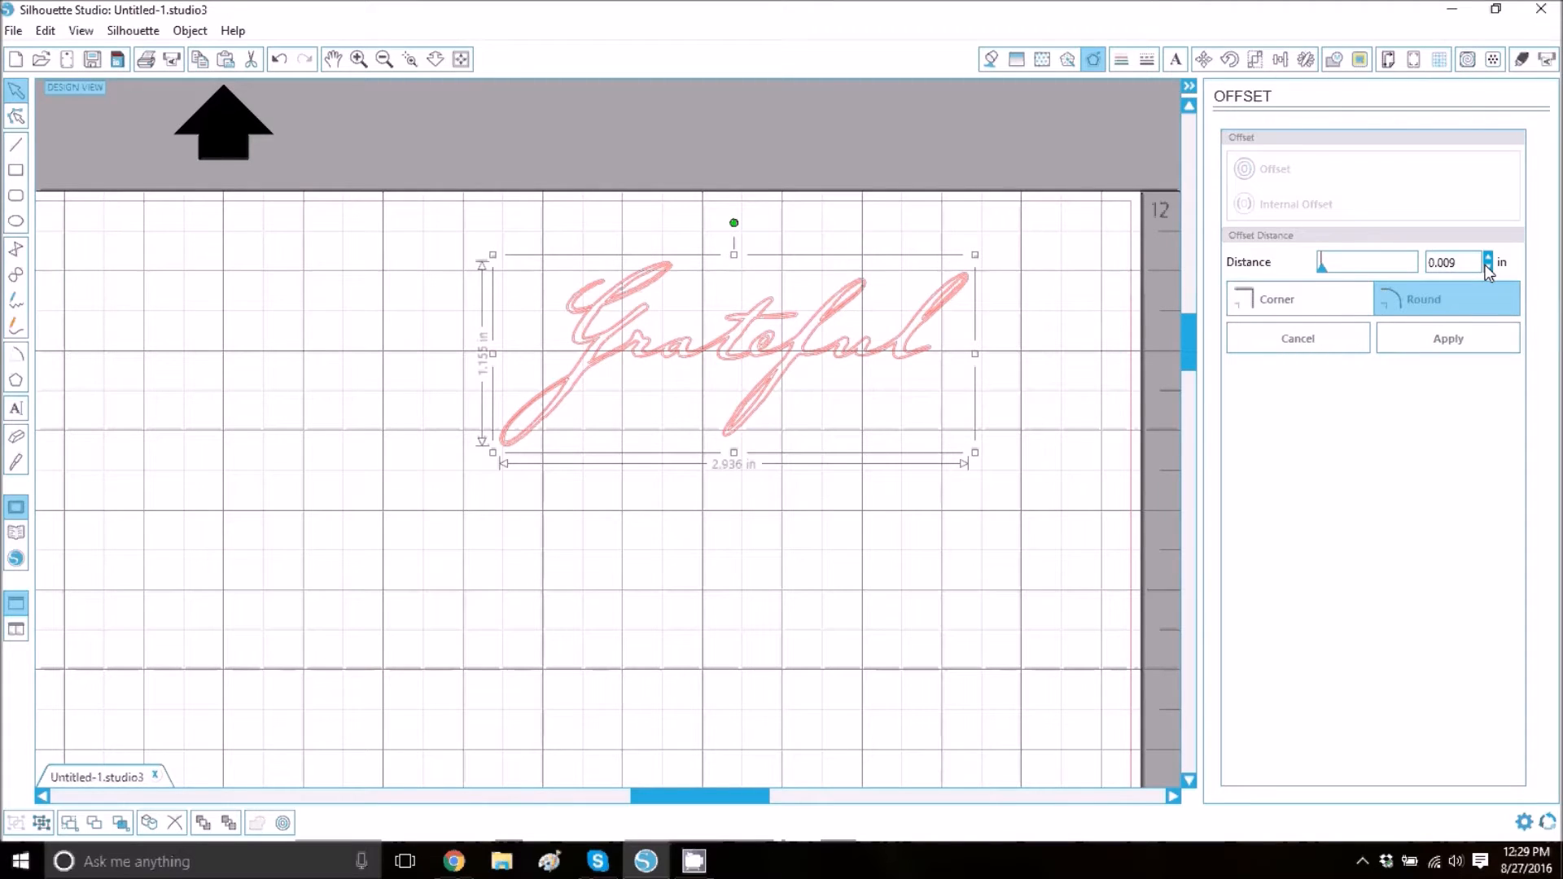
pyautogui.click(1487, 268)
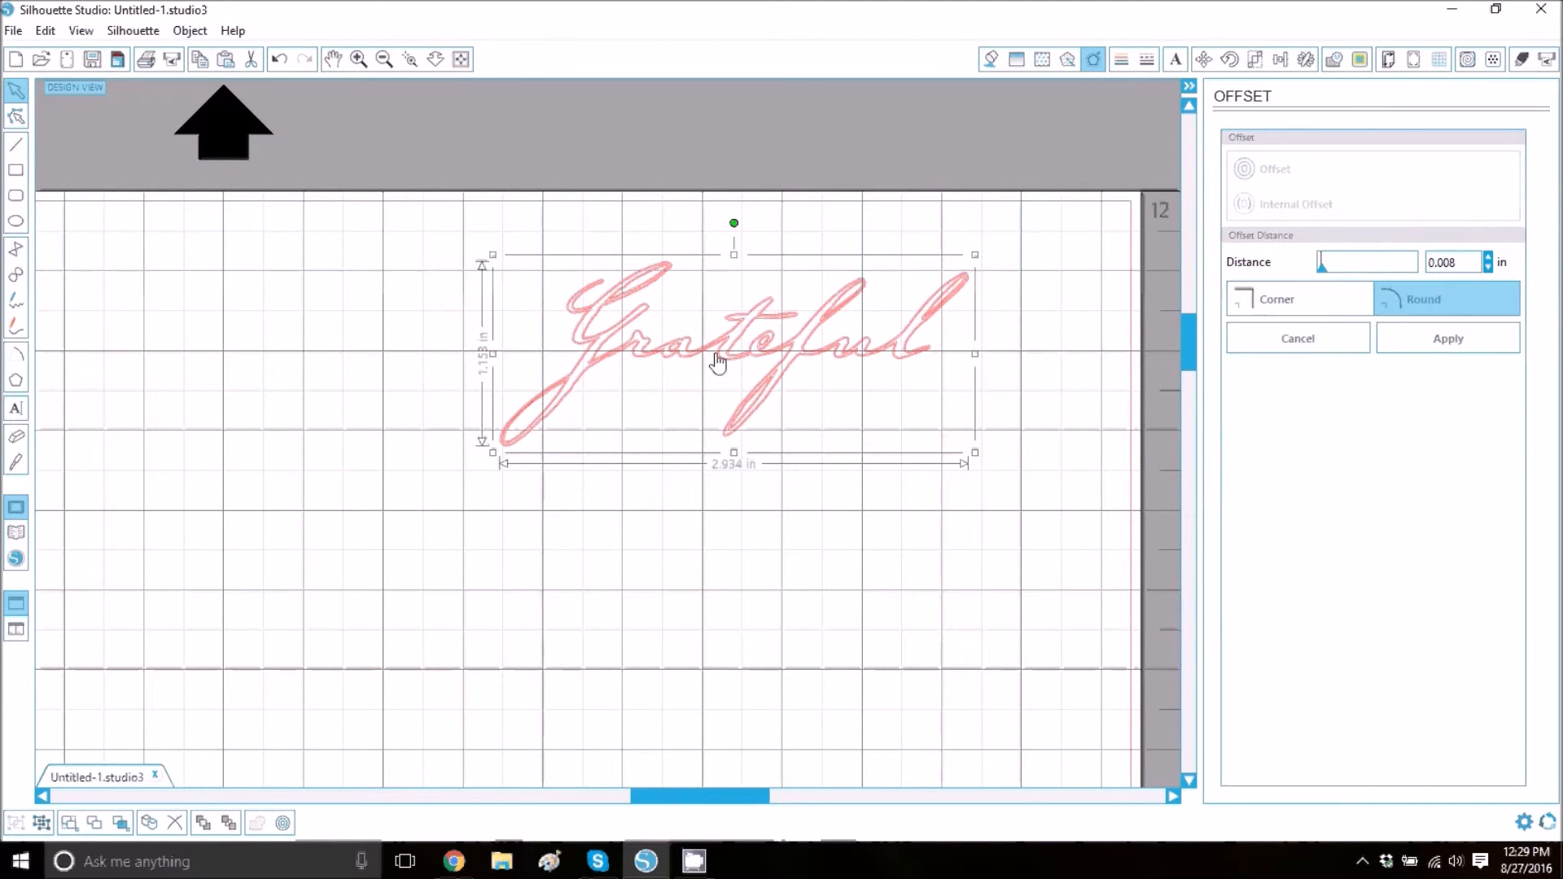
# Step: Separate the offset outline from the original word and stack the two one below the other near the mat's upper-right corner
pyautogui.moveTo(753, 350); pyautogui.dragTo(722, 478)
pyautogui.moveTo(708, 353); pyautogui.dragTo(795, 293)
pyautogui.click(646, 335)
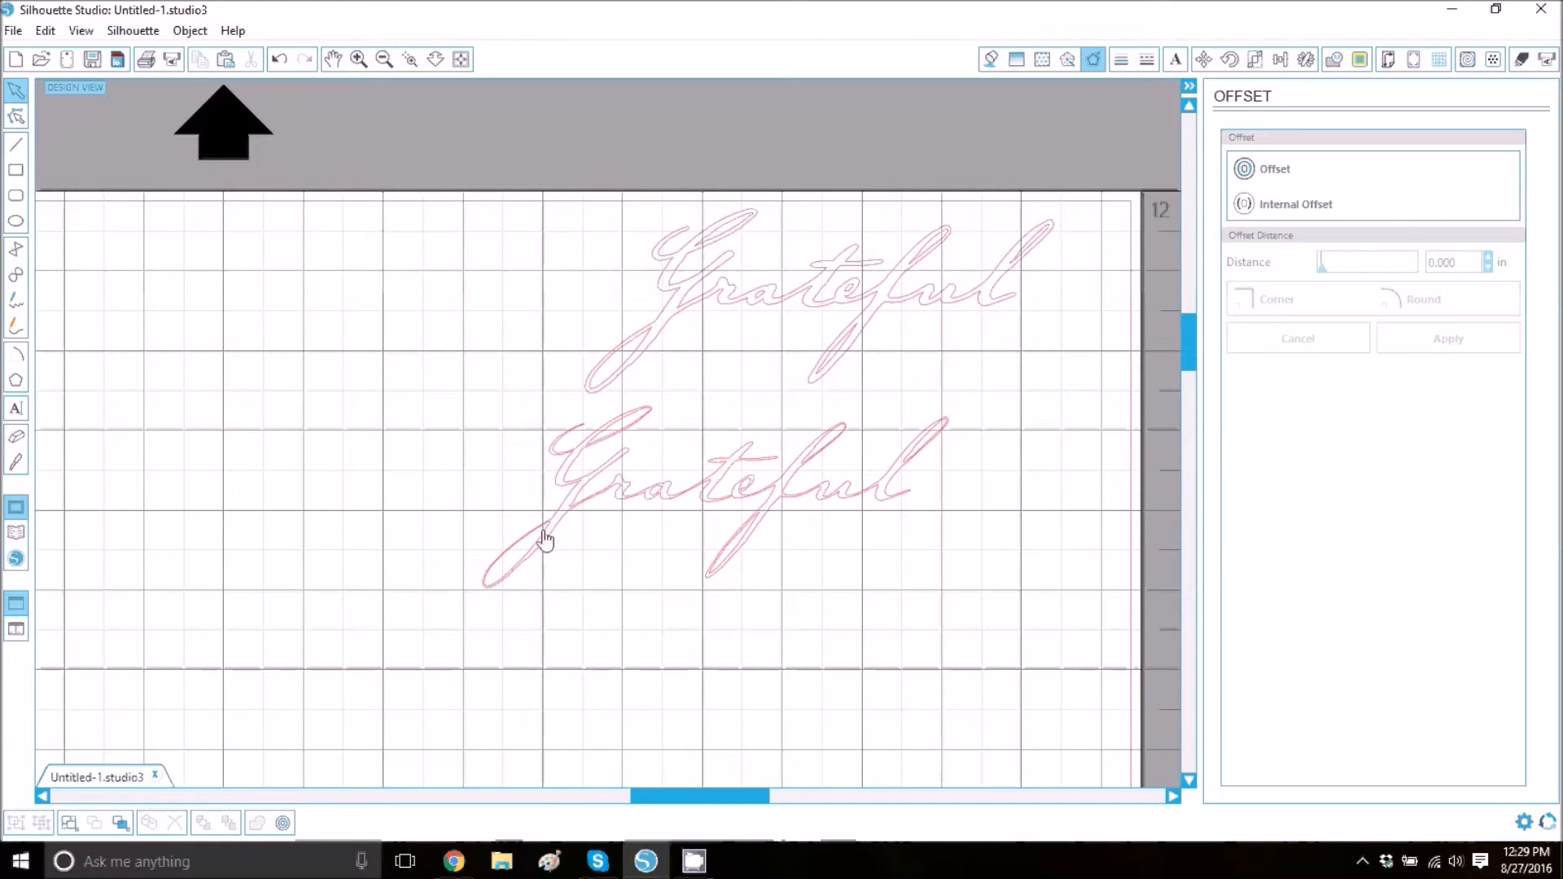
pyautogui.moveTo(686, 510); pyautogui.dragTo(805, 436)
pyautogui.press('Escape')
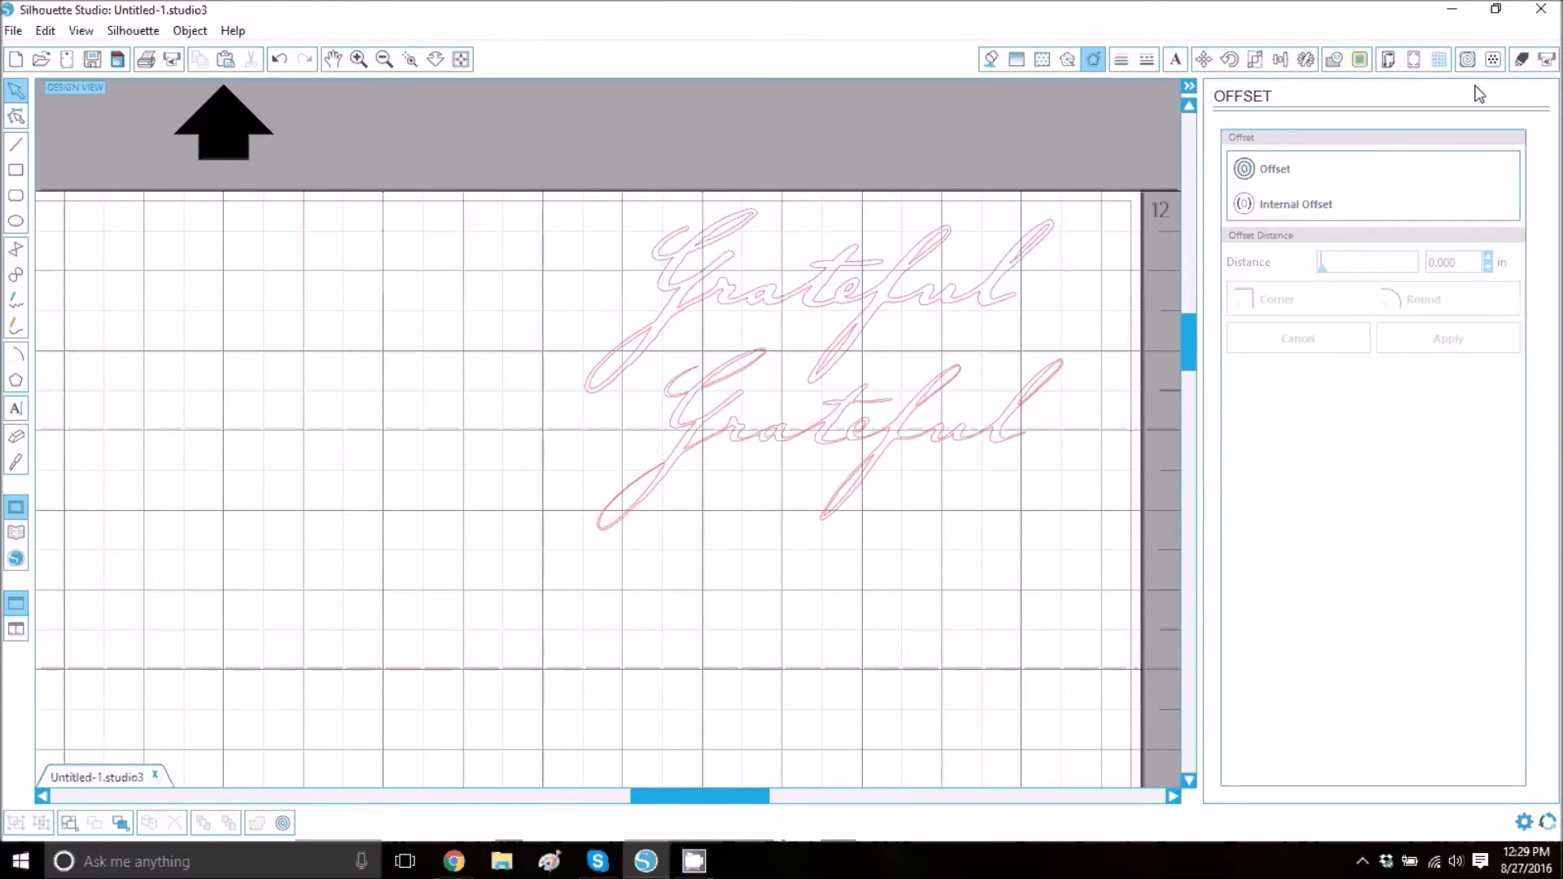
# Step: Check the cut settings and material type for the two words, and return to the Send to Silhouette view
pyautogui.click(1545, 62)
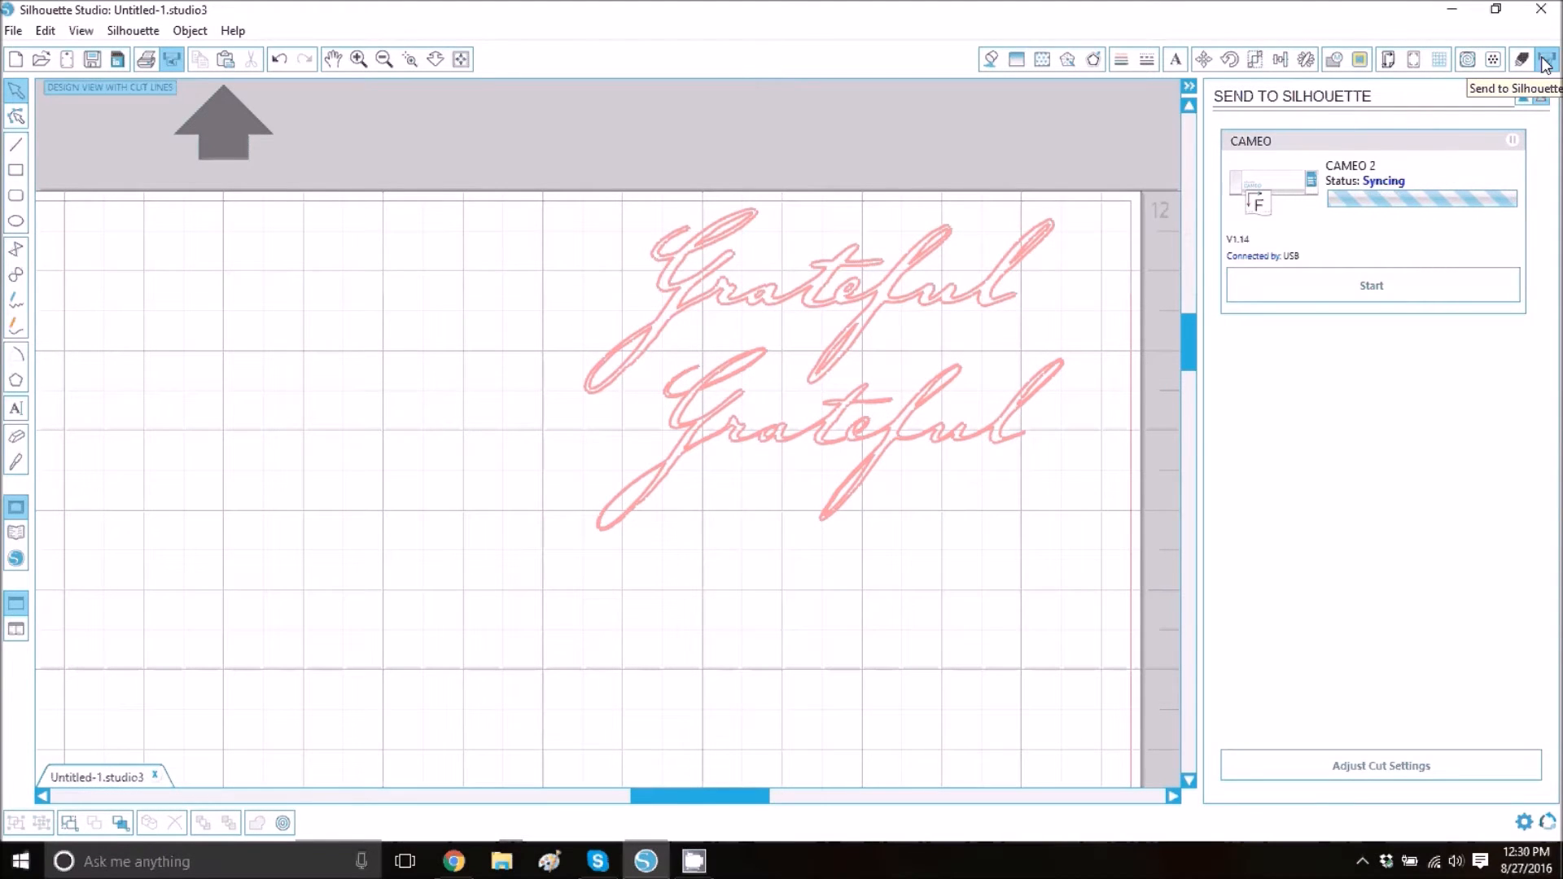
pyautogui.click(1522, 58)
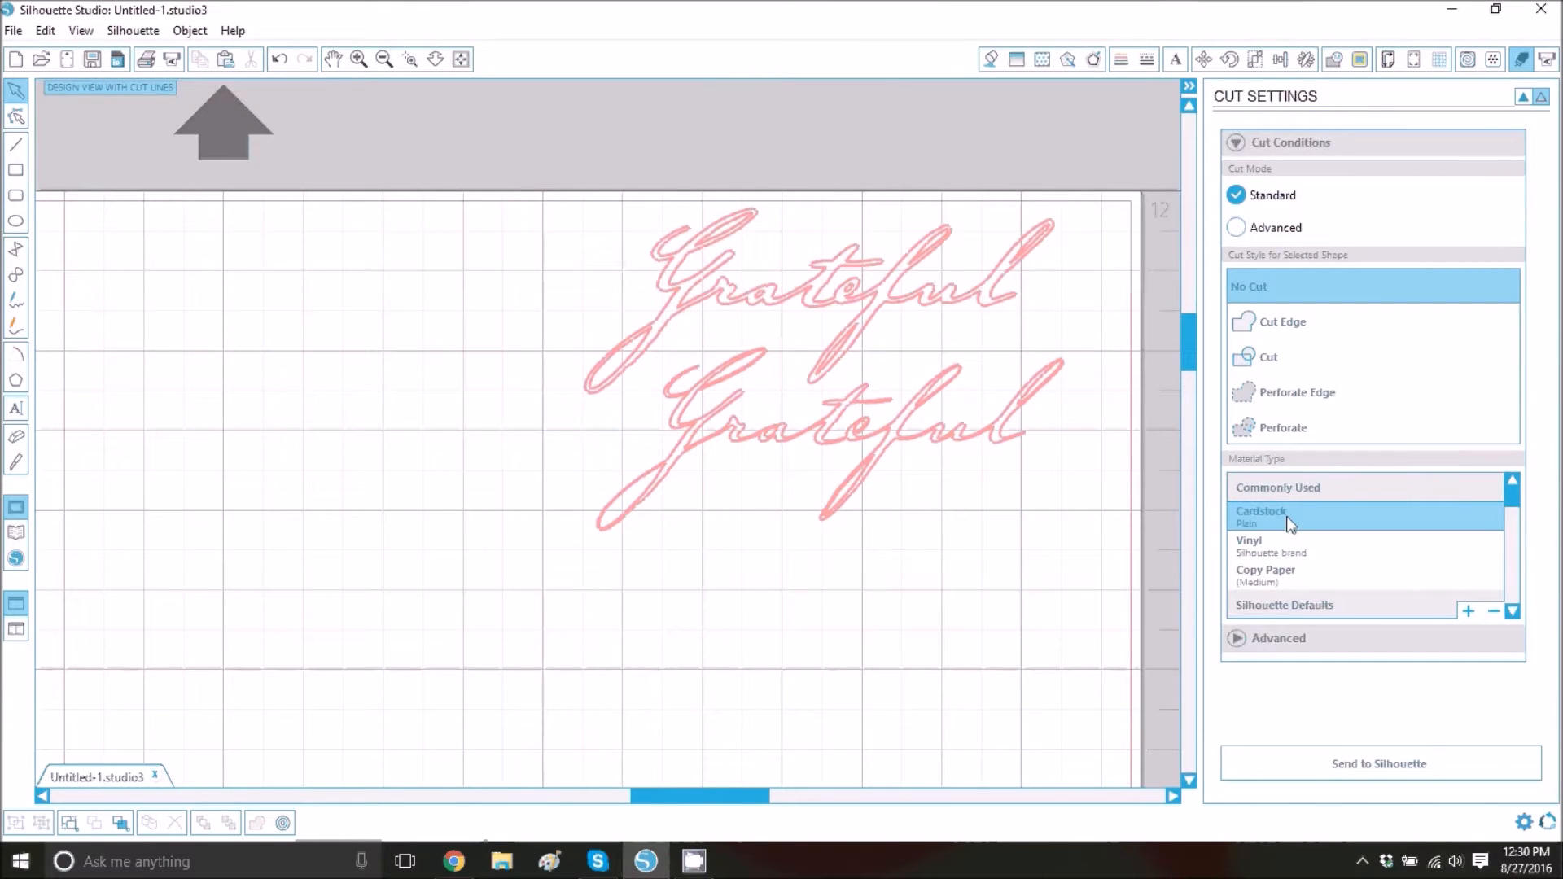
pyautogui.click(1545, 61)
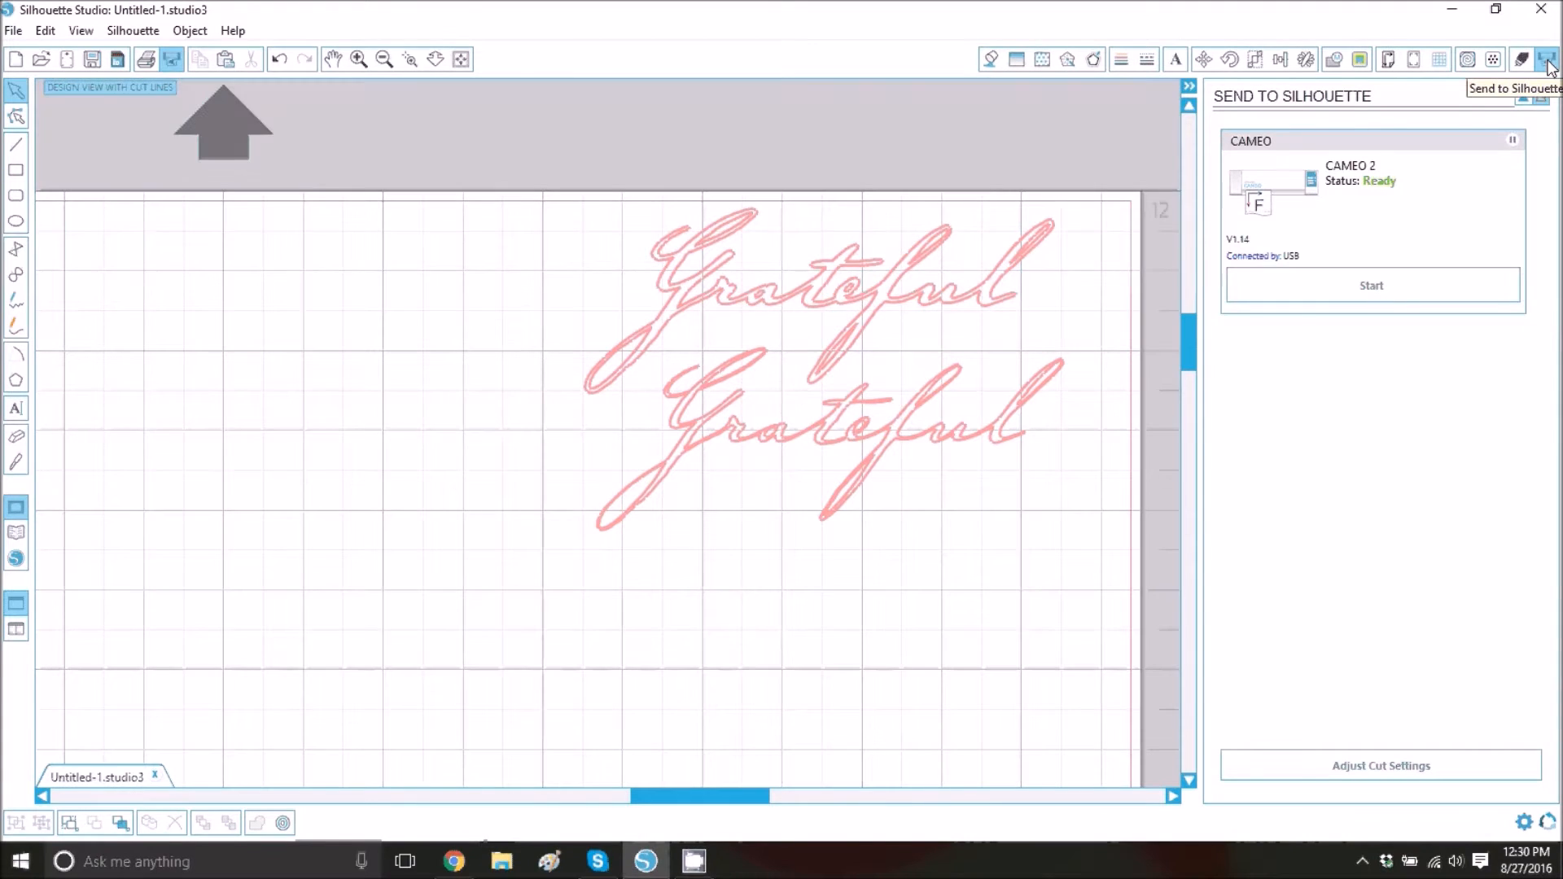